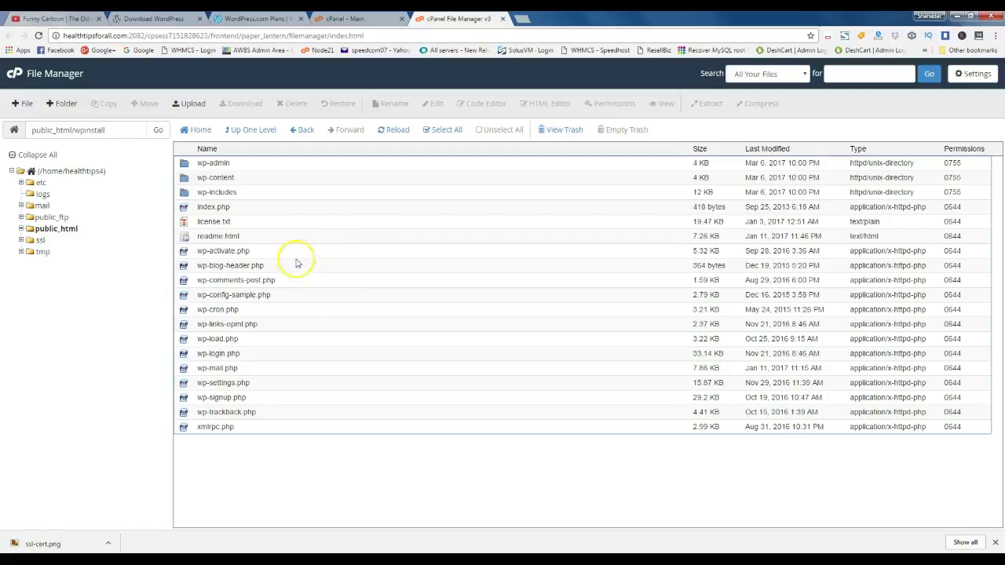
Open public_html and then its wpinstall folder in File Manager
left_click(70, 229)
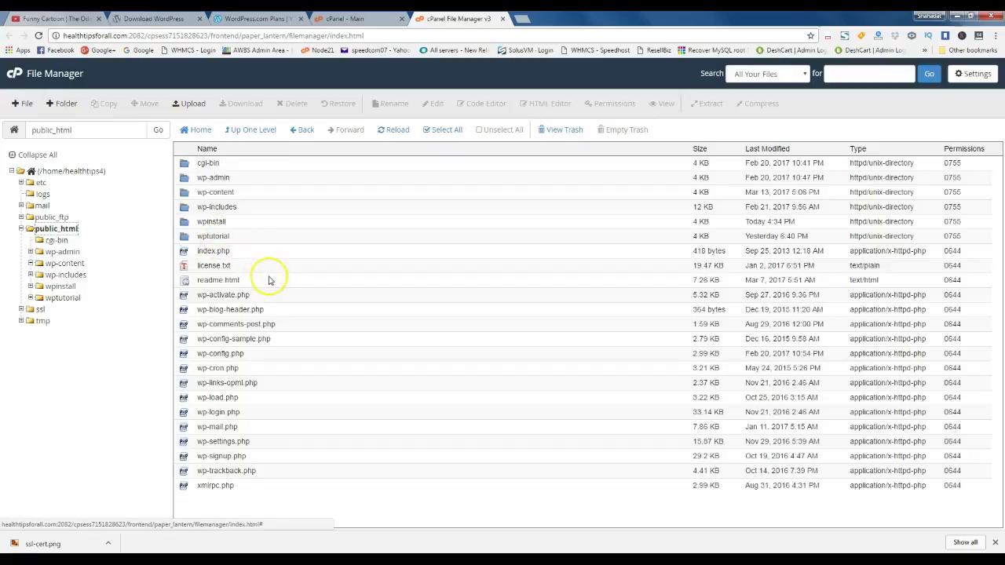
double_click(190, 225)
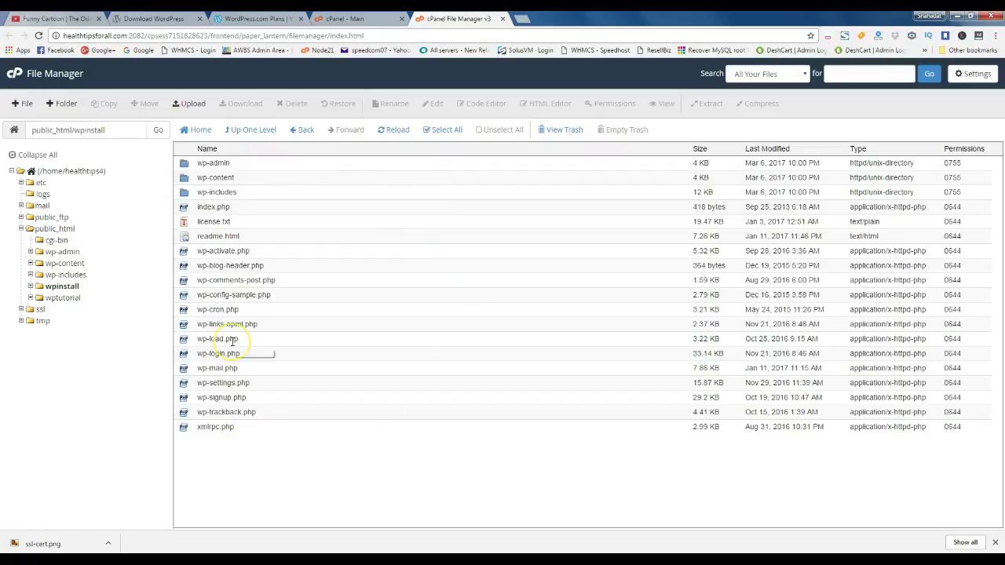
Go to the main cPanel dashboard and open the MySQL Databases page
left_click(354, 18)
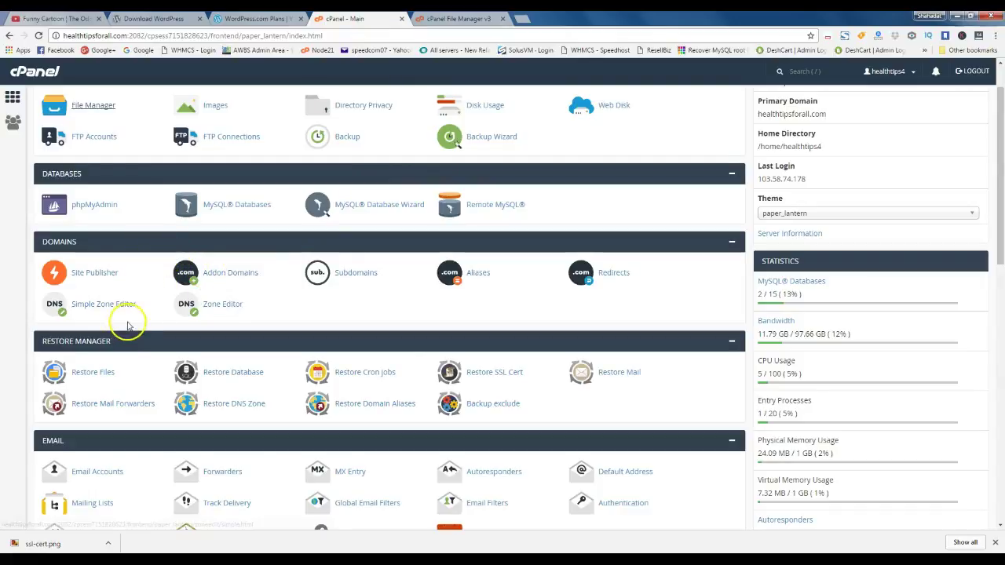
scroll(134, 322, "down", 1)
scroll(141, 322, "up", 1)
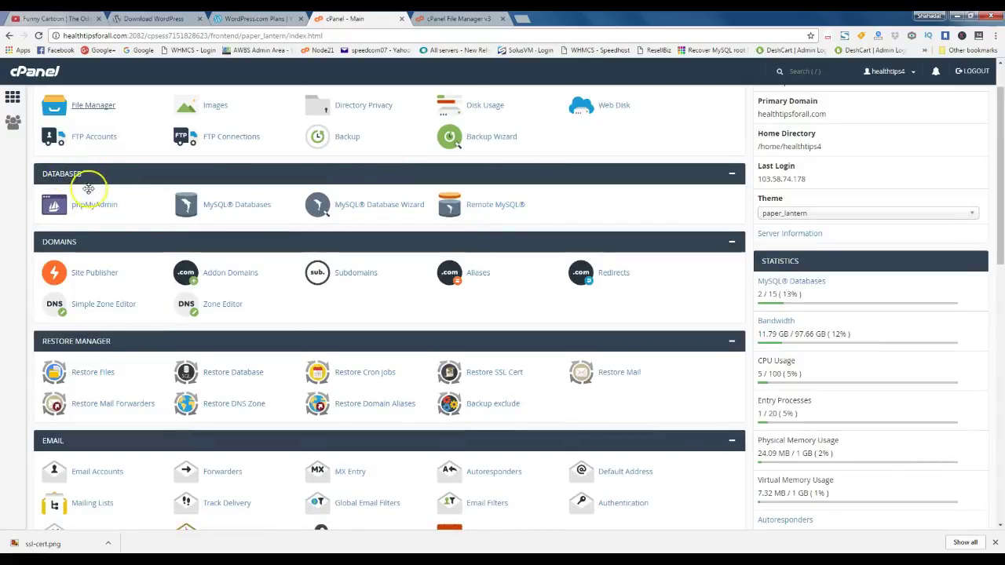
left_click(250, 207)
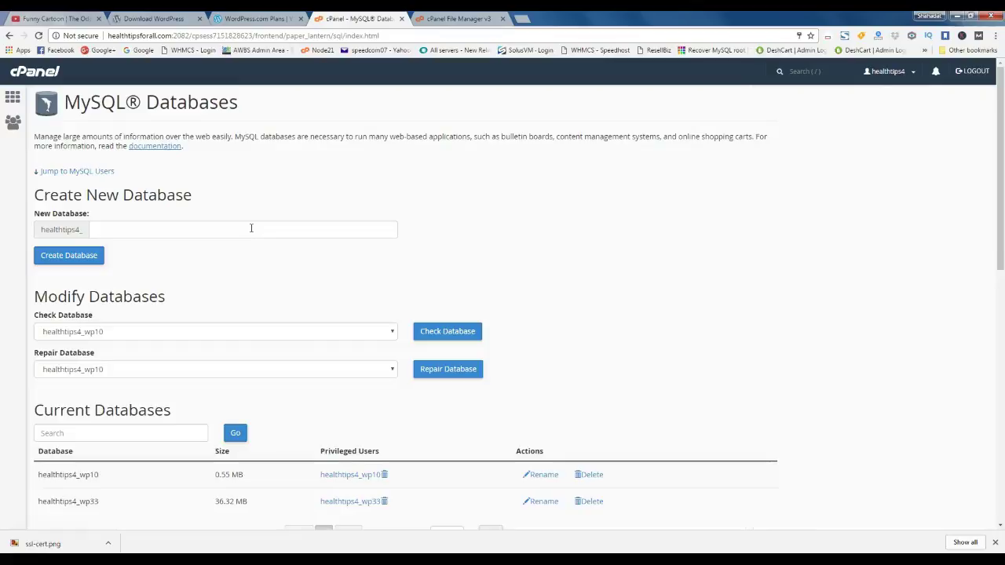
Create the database healthtips4_wp875 by entering wp875 as the new database name
left_click(175, 231)
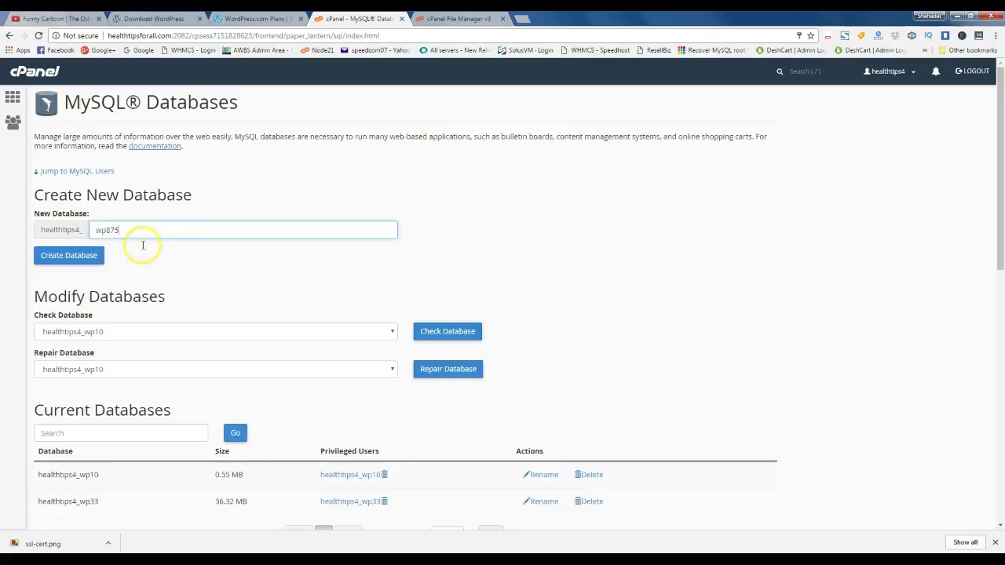
left_click(67, 254)
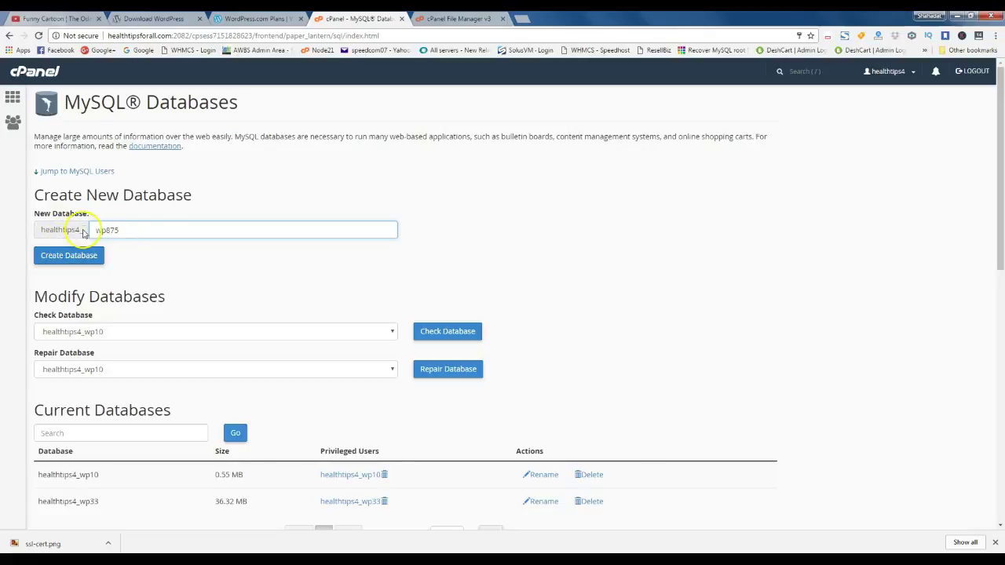
left_click_drag(75, 230, 36, 229)
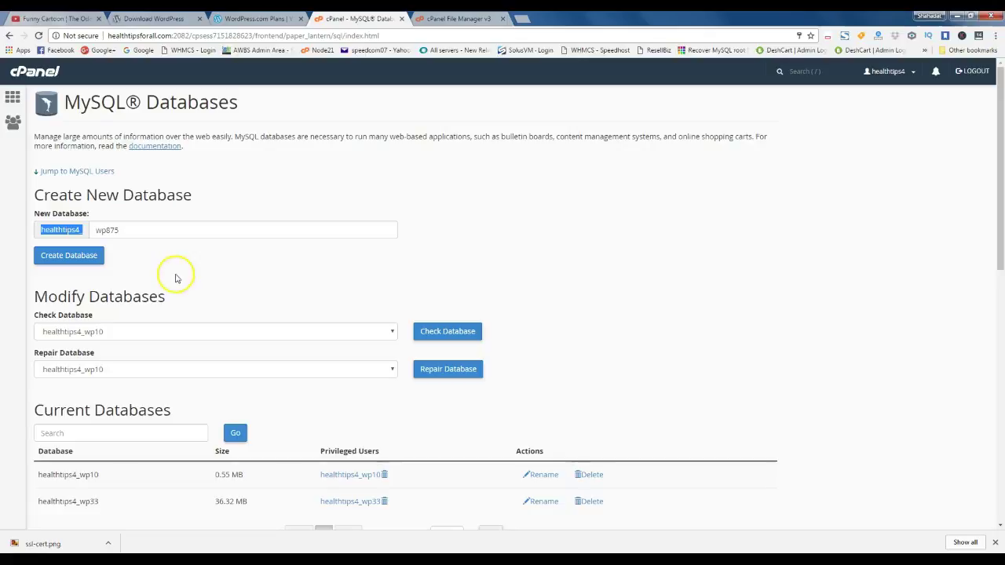
left_click(174, 259)
double_click(102, 230)
left_click(69, 255)
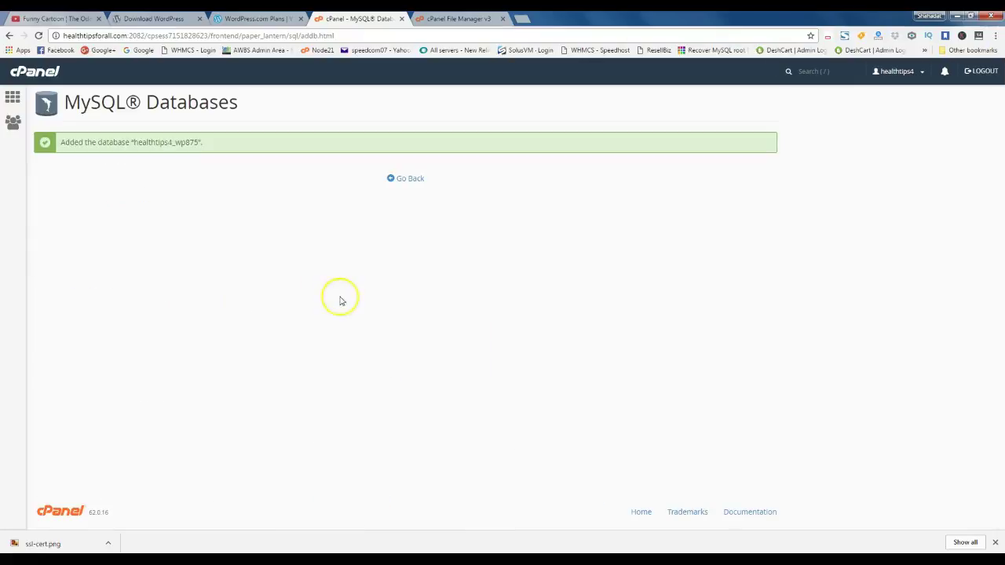
left_click(406, 180)
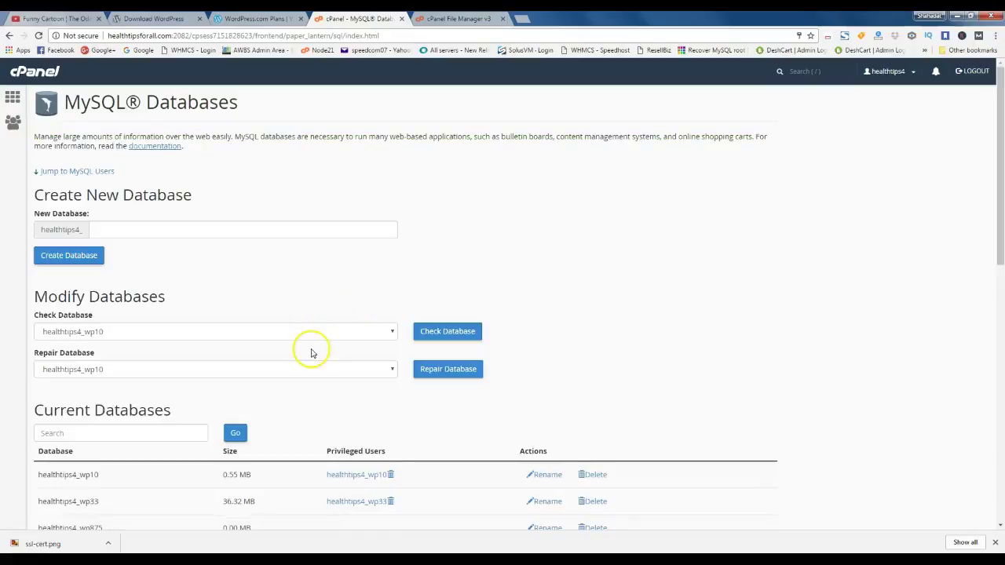
Confirm healthtips4_wp875 appears in the Current Databases list
scroll(318, 345, "down", 3)
scroll(352, 345, "up", 1)
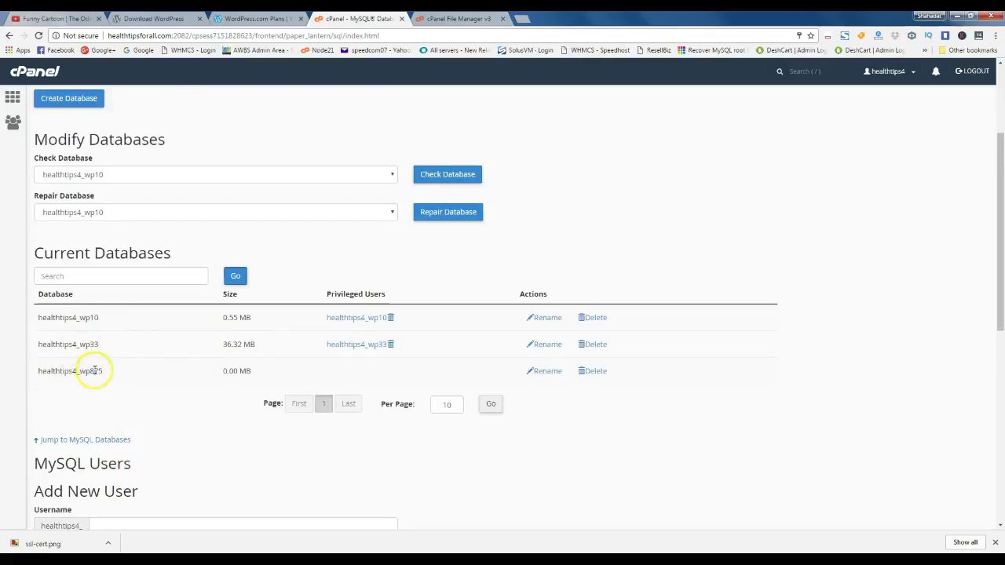
left_click_drag(107, 372, 46, 370)
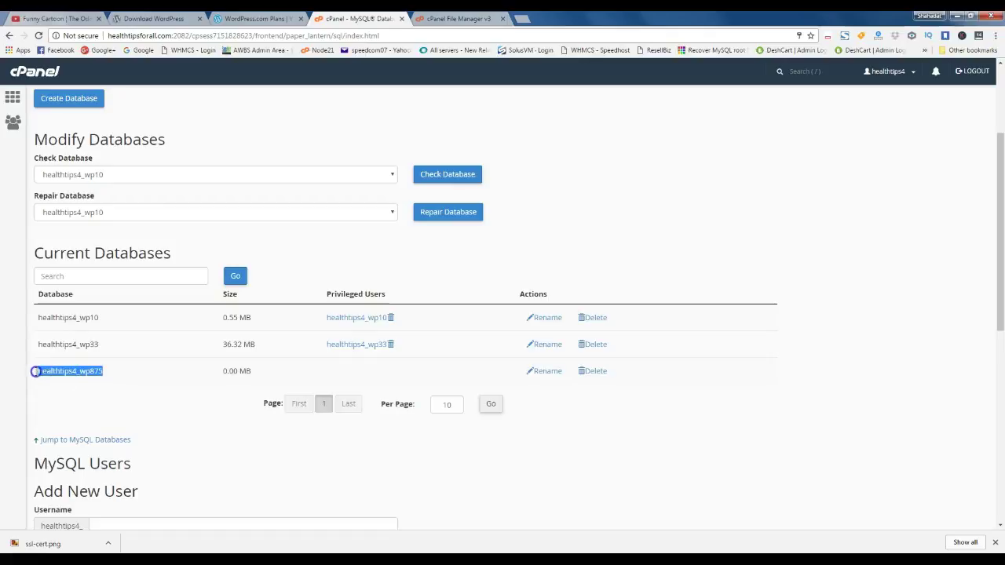
left_click(130, 379)
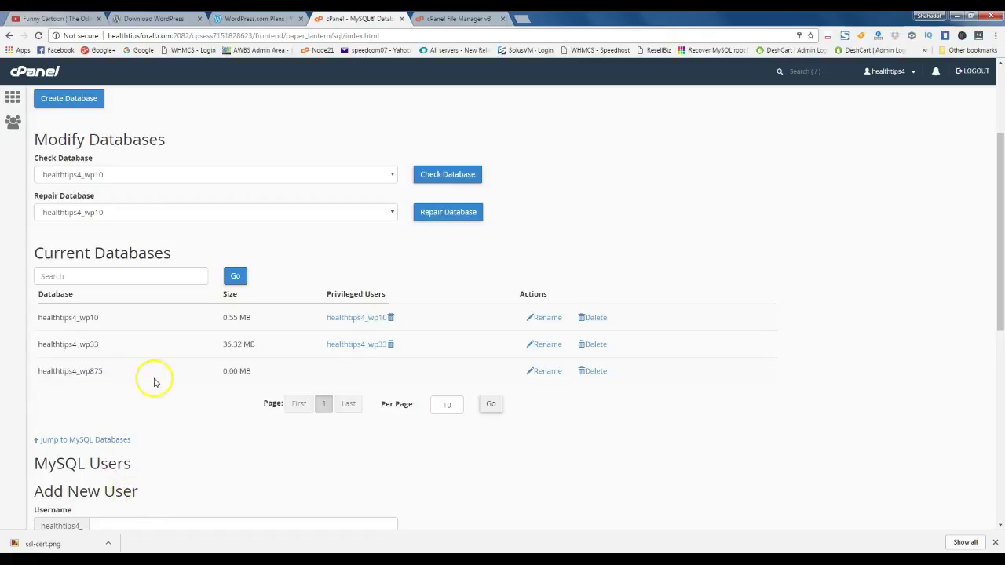
Copy wp875 from the database list into the Add New User username field
scroll(165, 384, "down", 1)
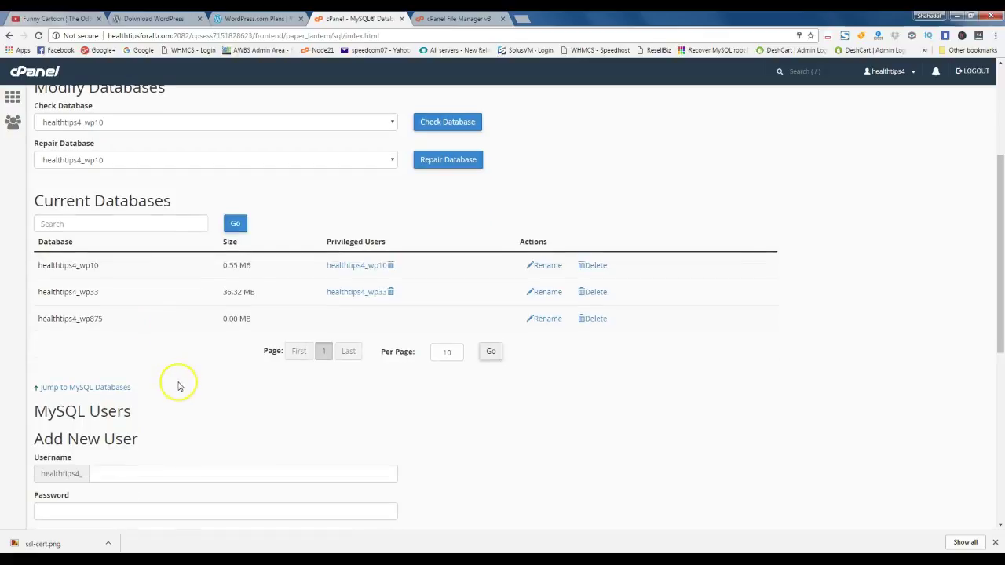
left_click(96, 318)
left_click_drag(96, 318, 78, 319)
key("ctrl+c")
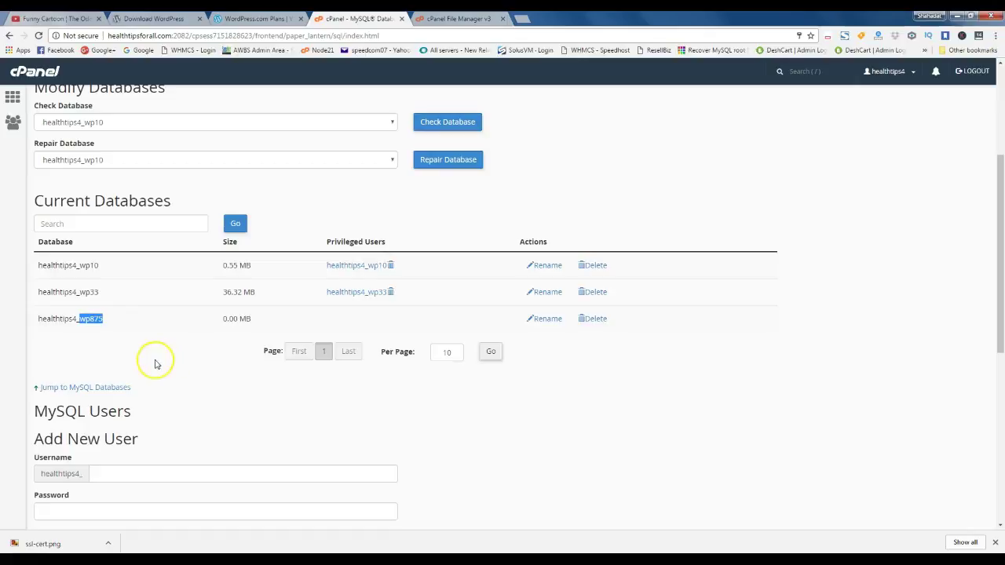
left_click(157, 474)
key("ctrl+v")
Generate a very strong password, copy it, and apply it to both password fields
scroll(291, 408, "down", 2)
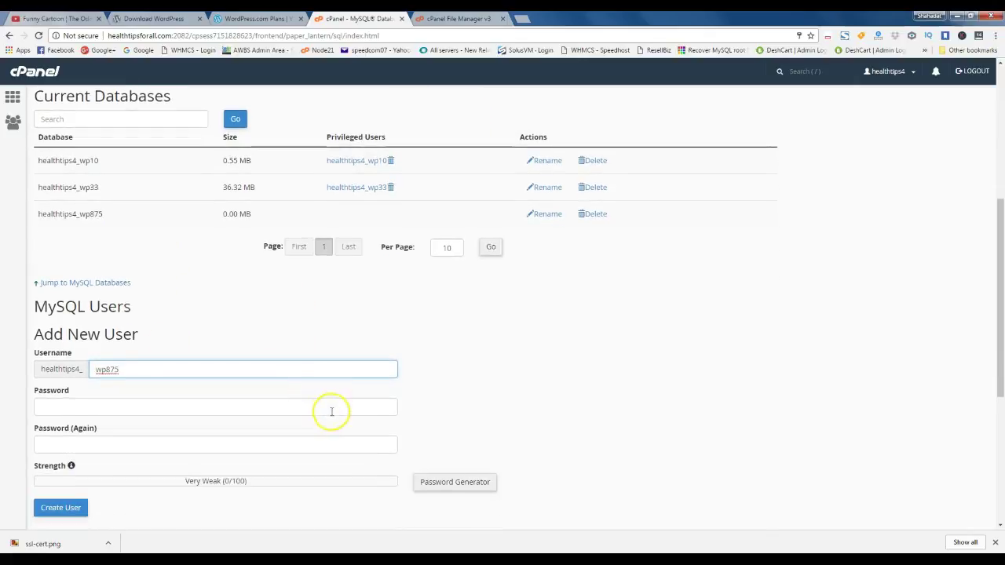
left_click(179, 404)
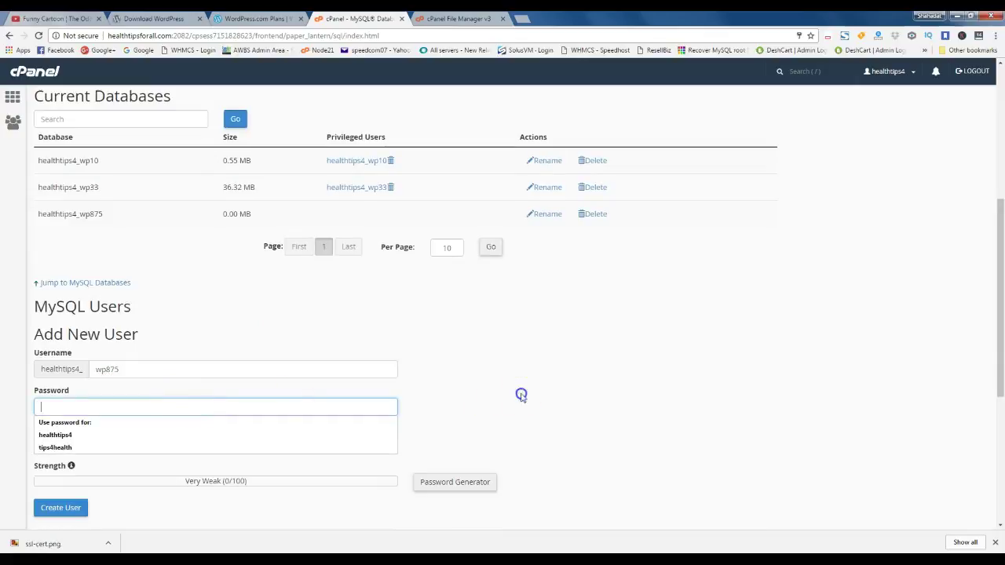
left_click(520, 393)
left_click(454, 483)
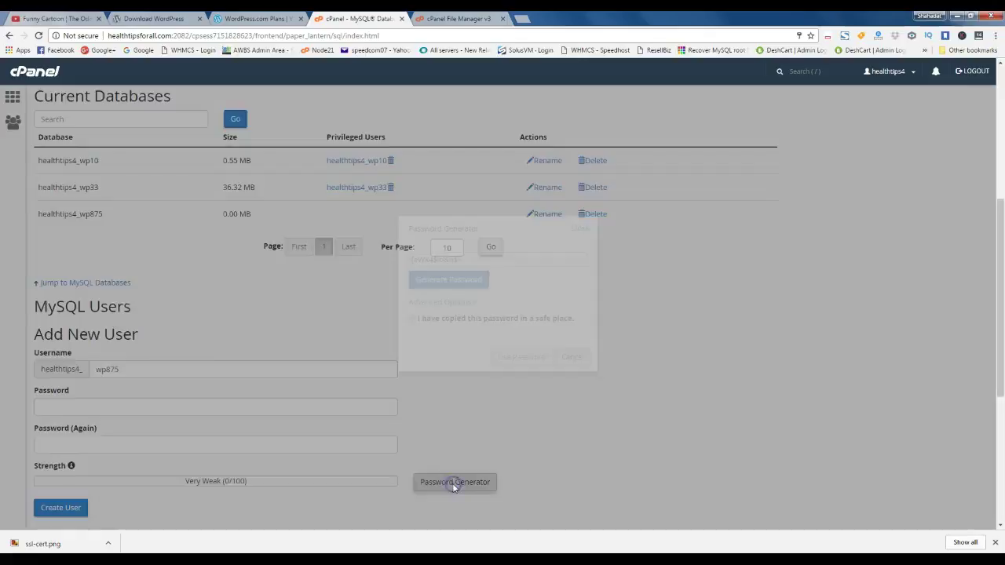
left_click(445, 260)
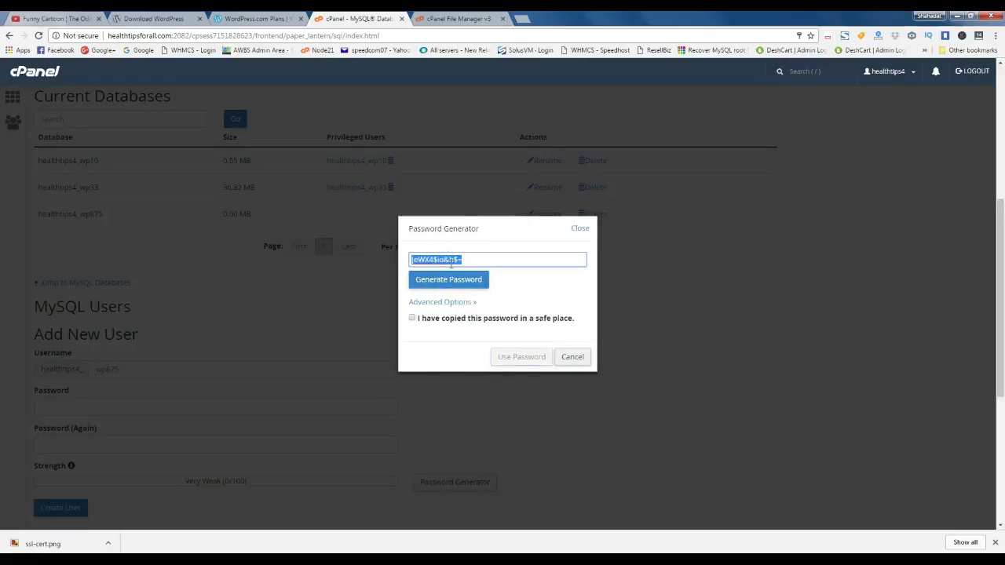
left_click(431, 318)
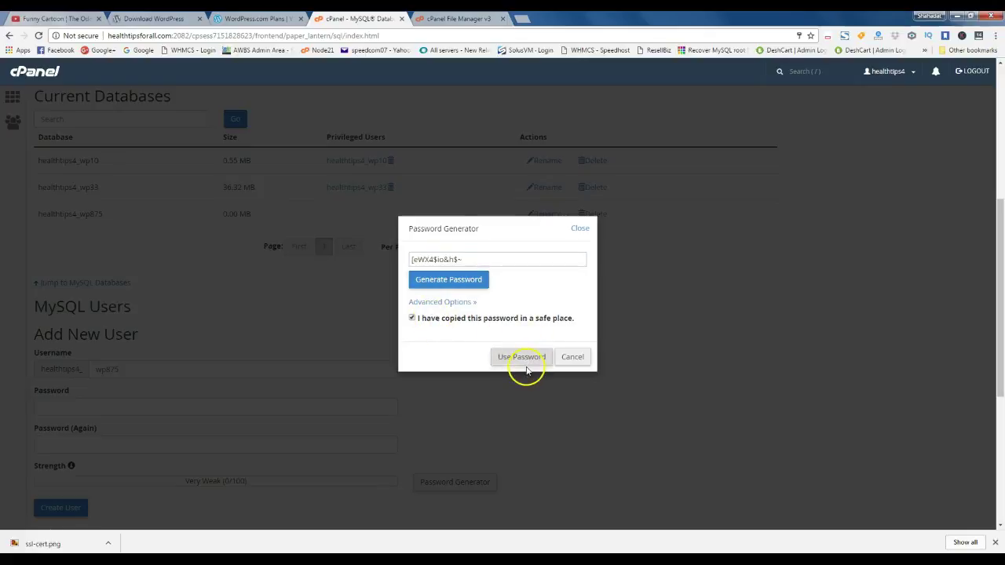
left_click(524, 361)
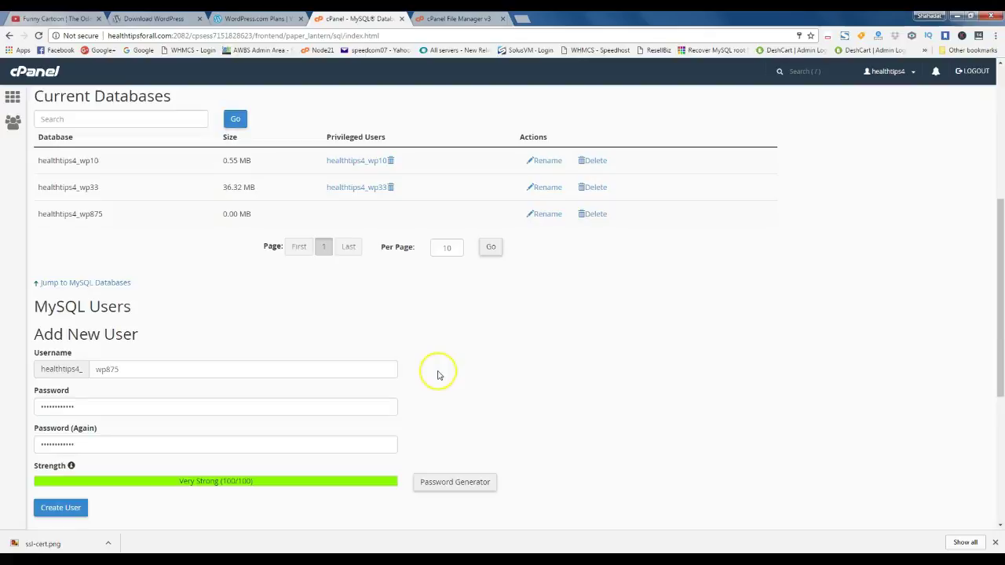
Create the MySQL user healthtips4_wp875 and return to MySQL Databases
scroll(341, 420, "down", 2)
left_click(63, 405)
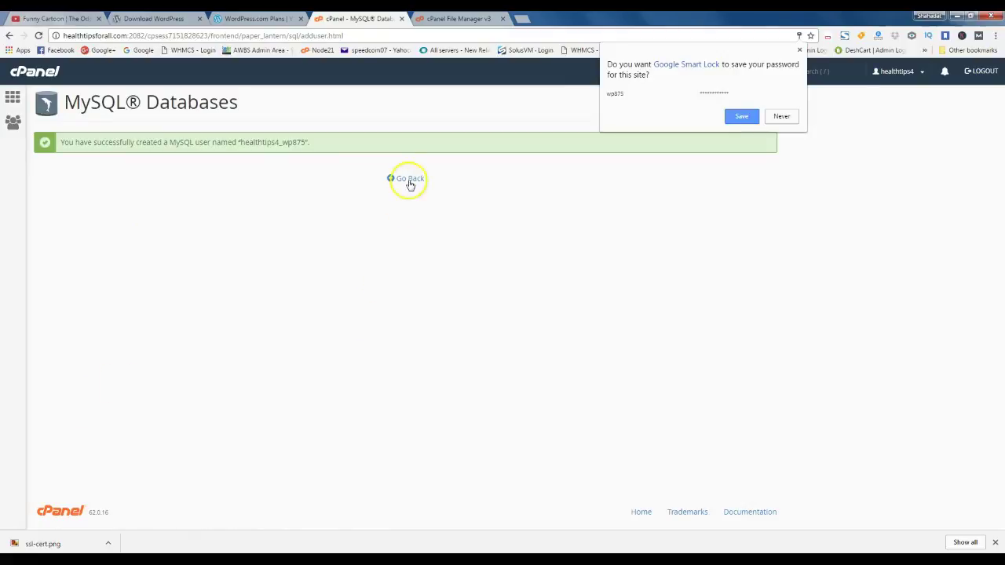
left_click(409, 180)
left_click(409, 180)
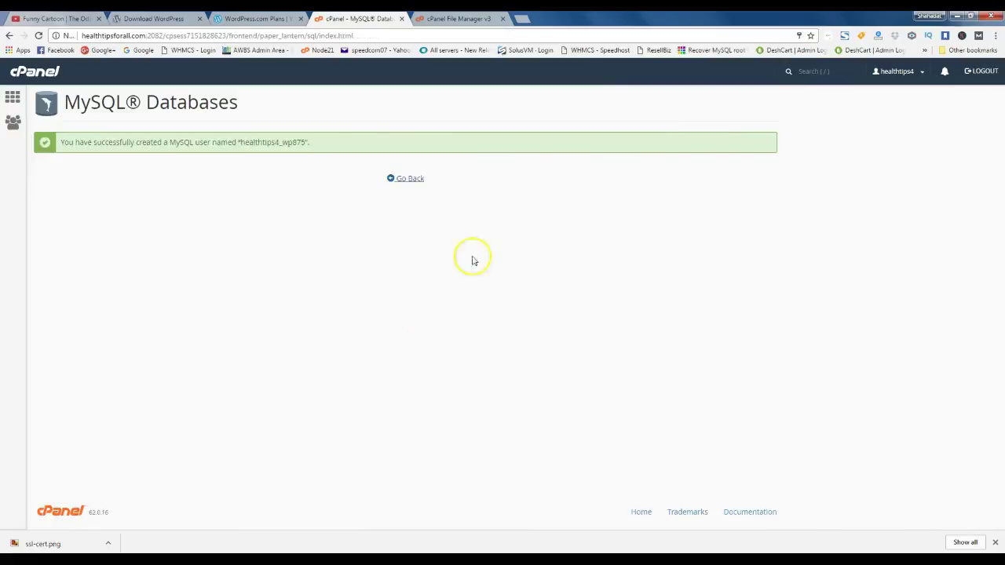
Create a new text document named wpinstall.txt on the desktop
left_click(957, 16)
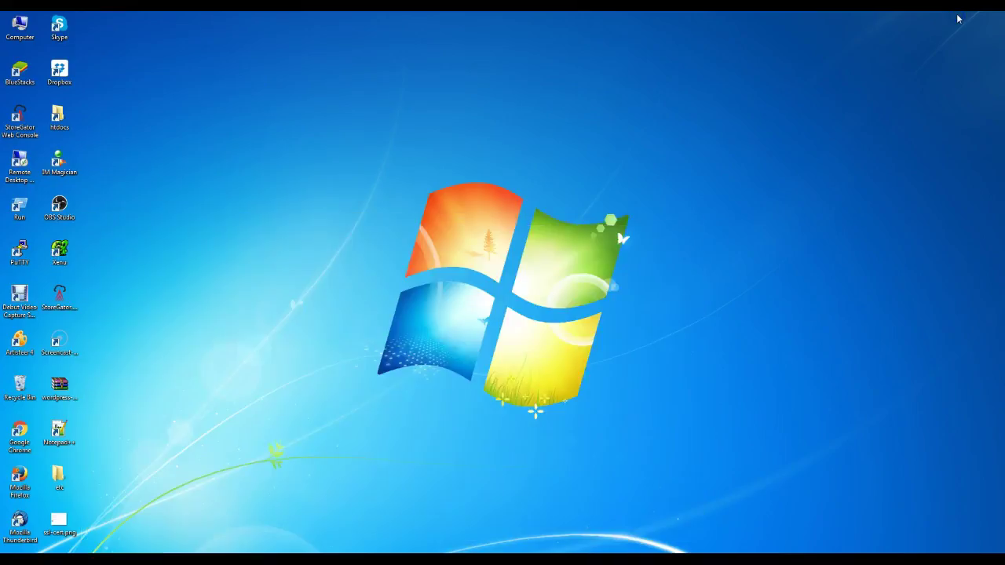
right_click(234, 252)
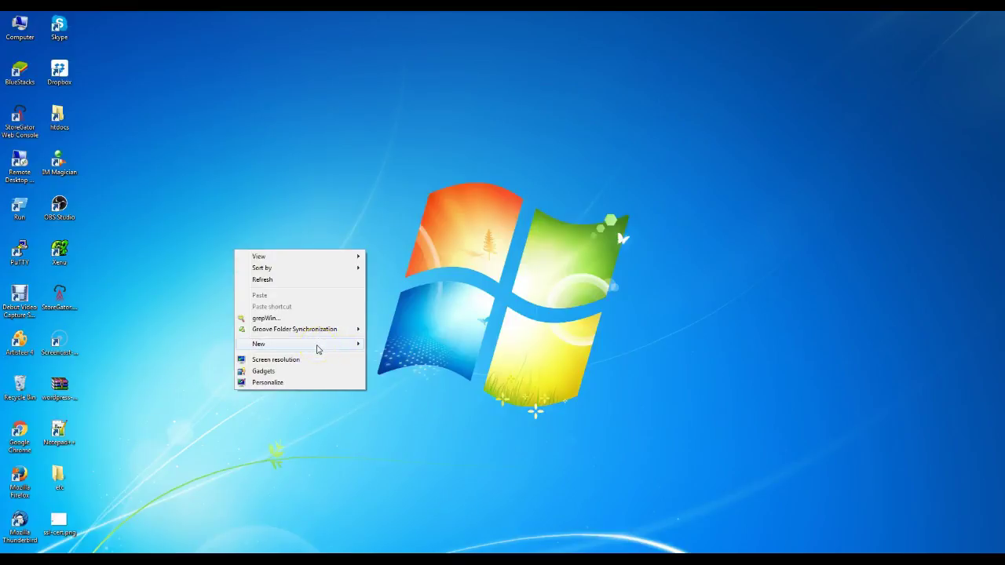
mouse_move(286, 348)
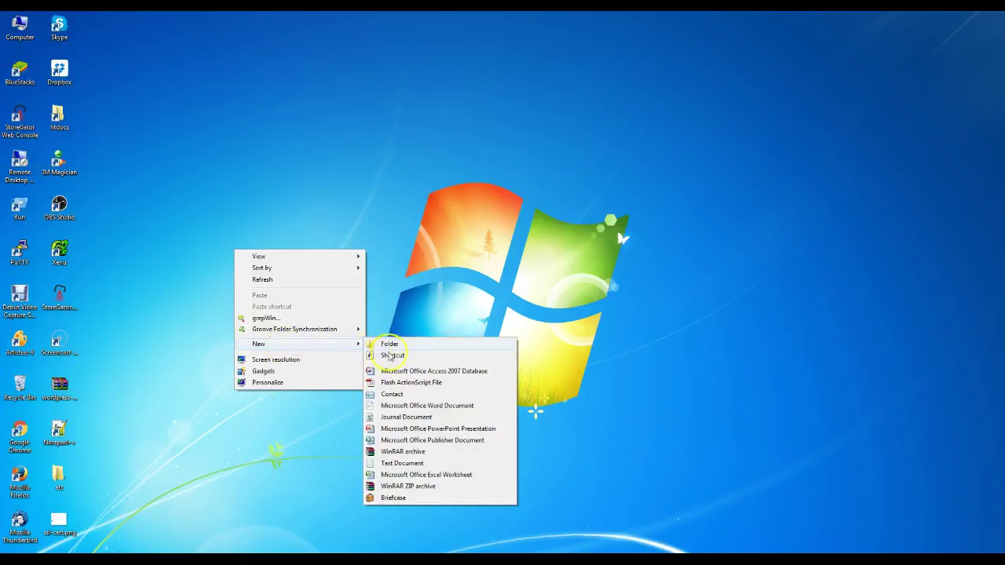
left_click(398, 465)
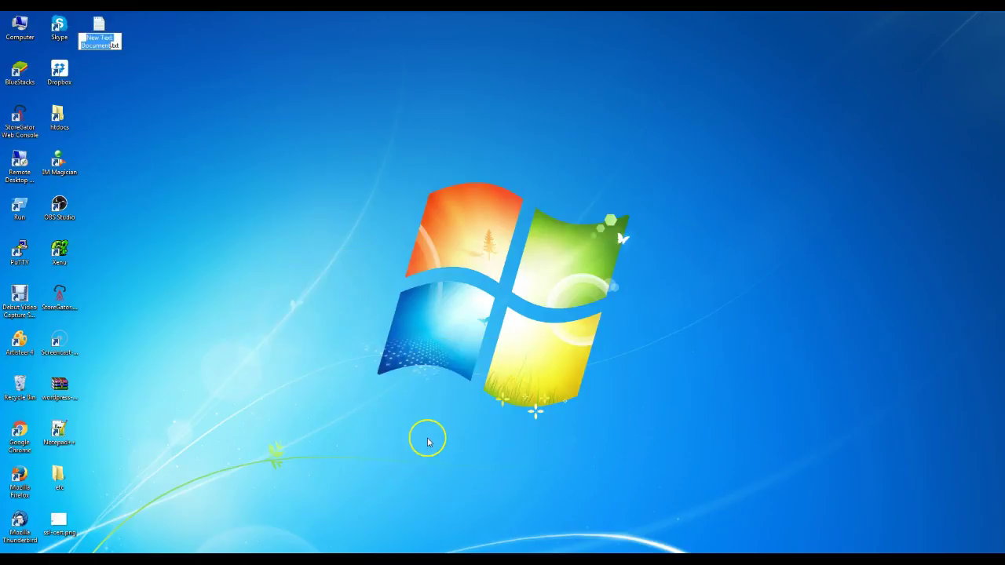
type("wpinstall")
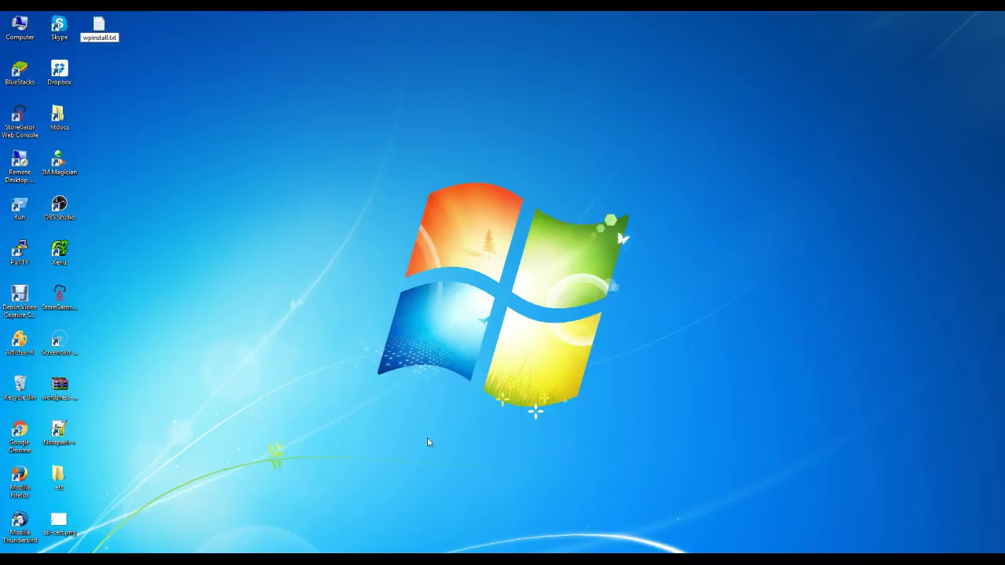
key("Return")
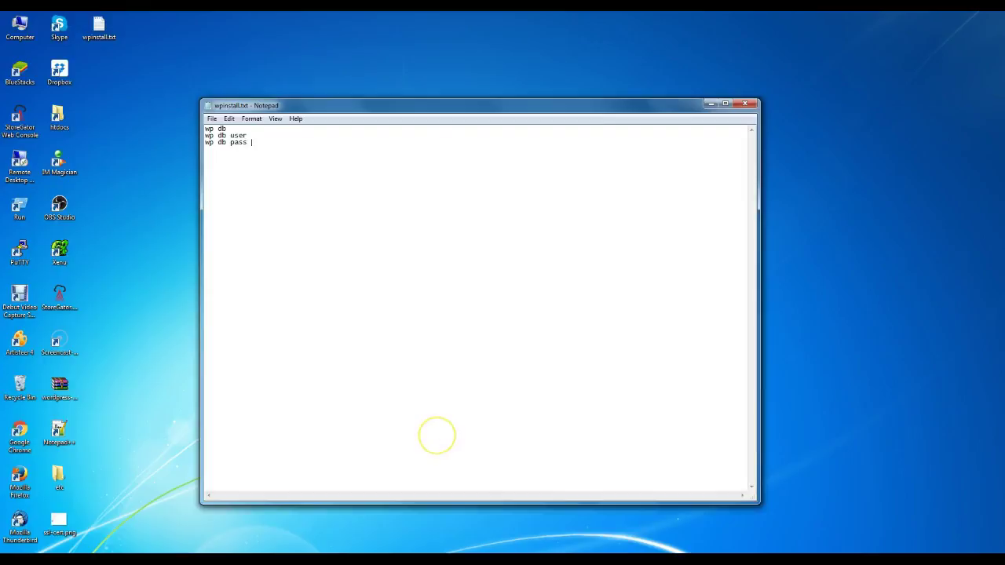
Finish the labelled lines in wpinstall.txt and bring the cPanel databases page back
left_click(228, 129)
type("name")
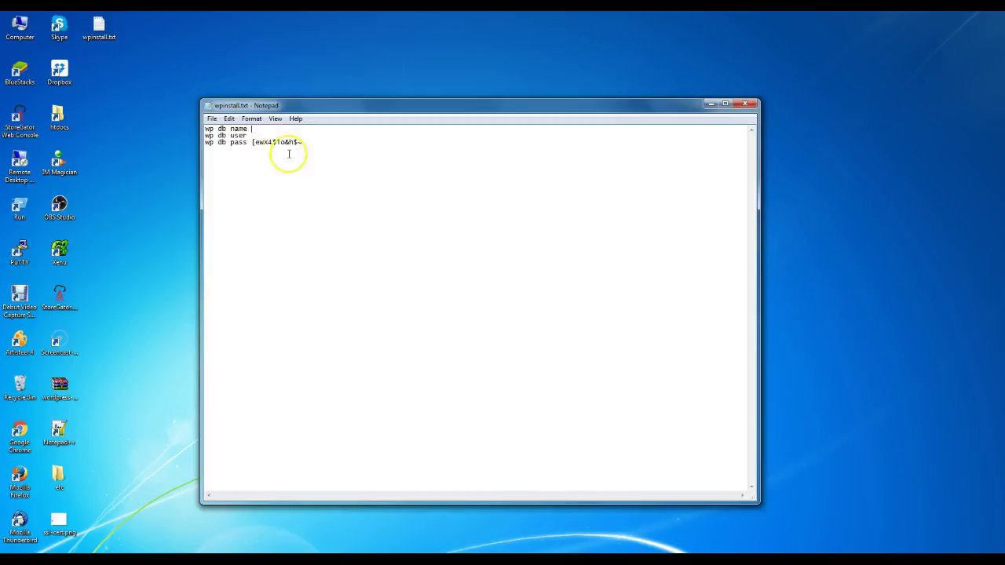
left_click(242, 549)
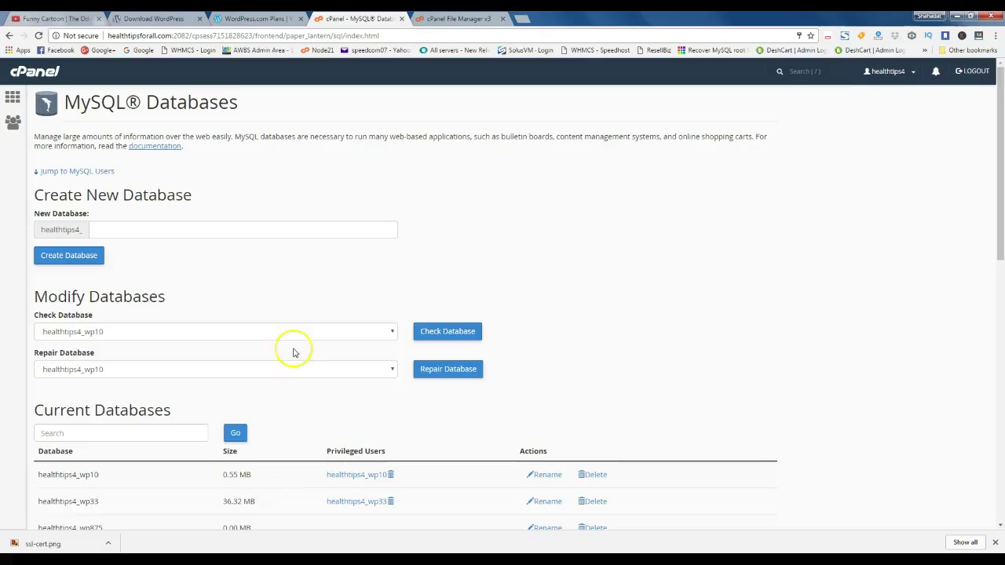
Paste healthtips4_wp875 into wpinstall.txt after both 'wp db name' and 'wp db user'
scroll(271, 355, "down", 3)
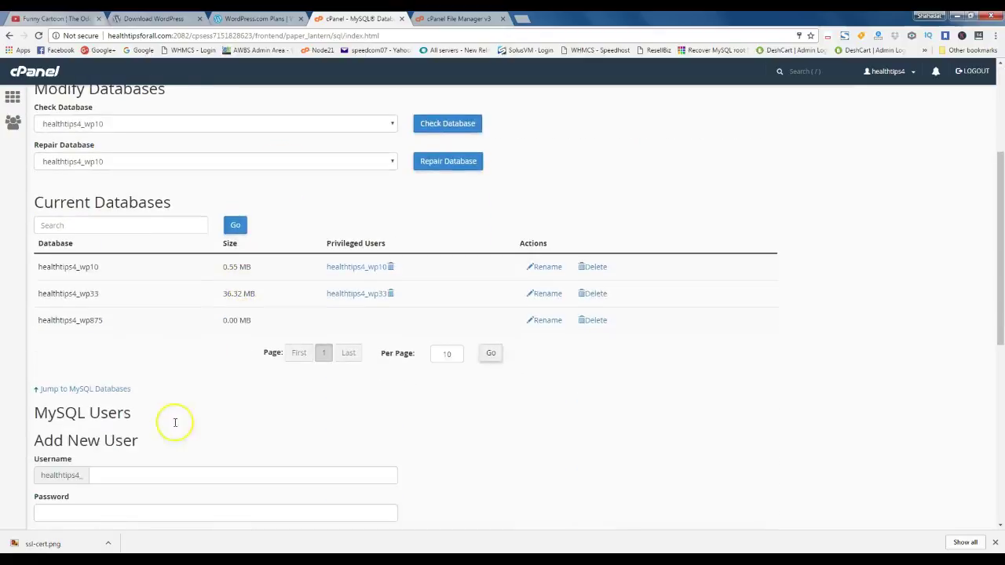
left_click_drag(103, 318, 37, 315)
key("ctrl+c")
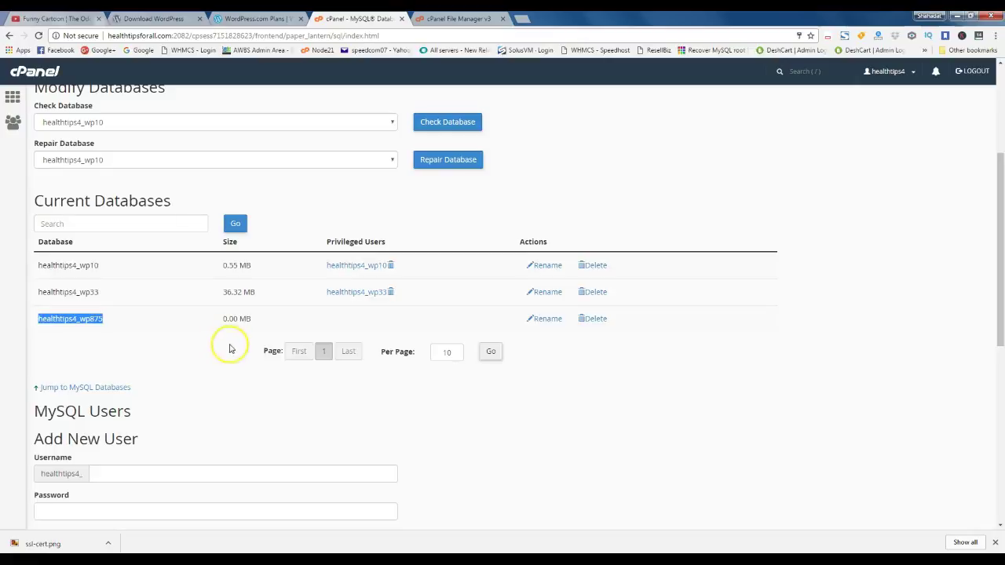
key("alt+Tab")
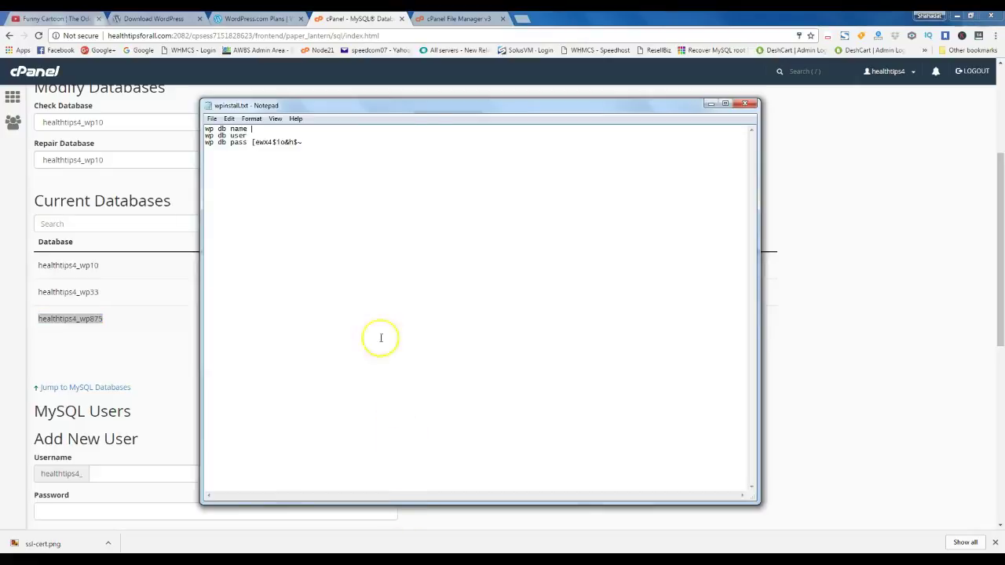
key("ctrl+v")
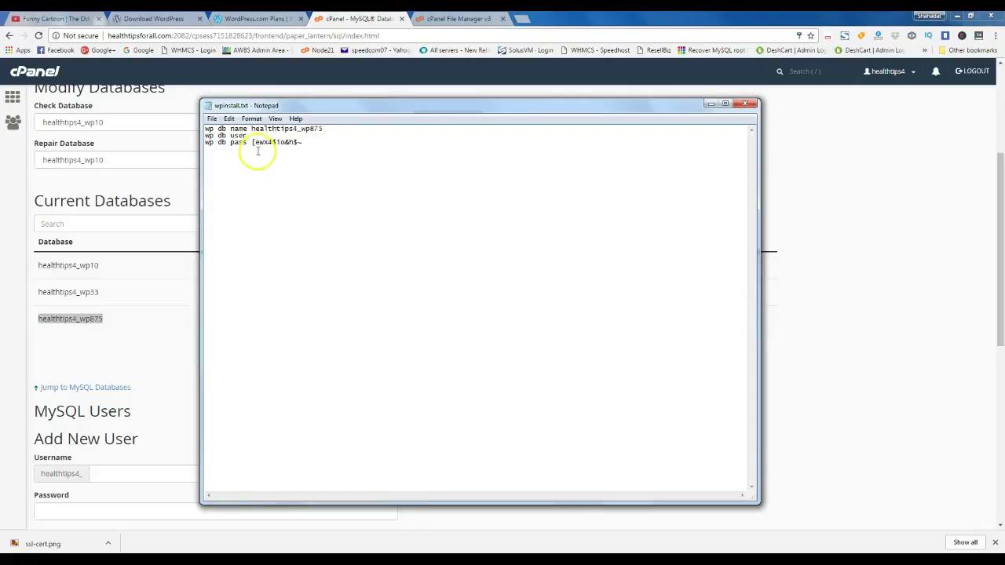
left_click(266, 135)
key("ctrl+v")
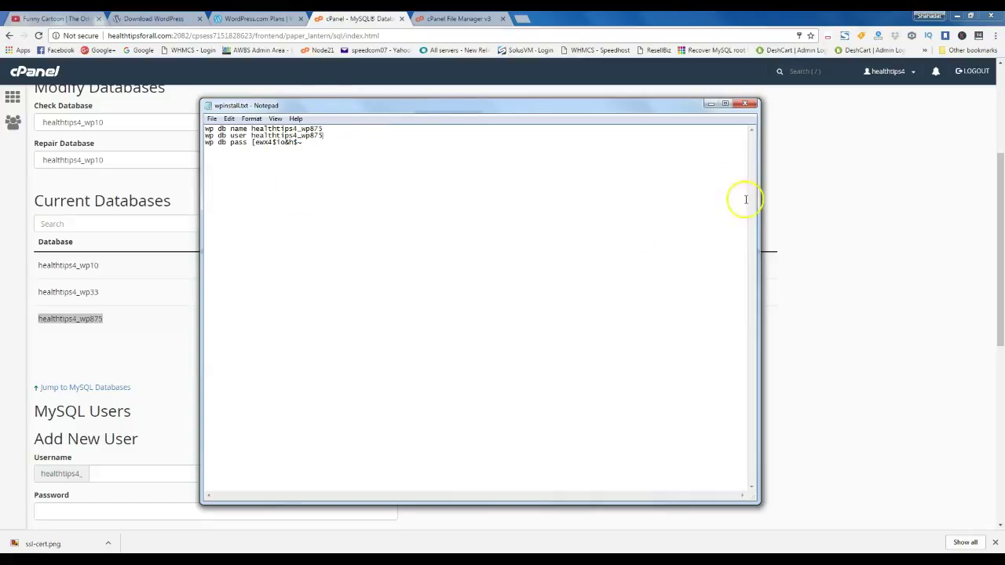
left_click(711, 104)
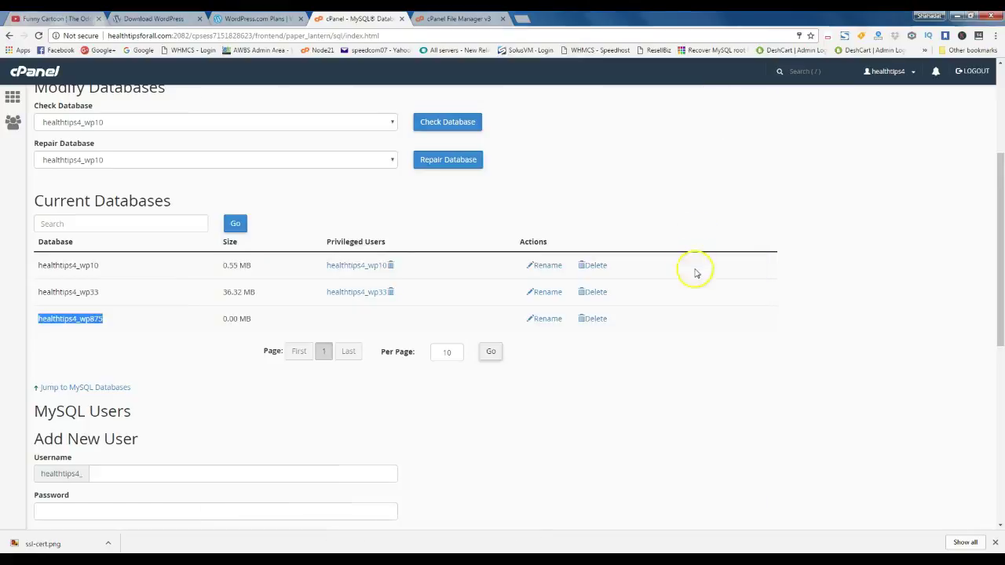
Add user healthtips4_wp875 to database healthtips4_wp875 under Add User To Database
scroll(702, 330, "down", 1)
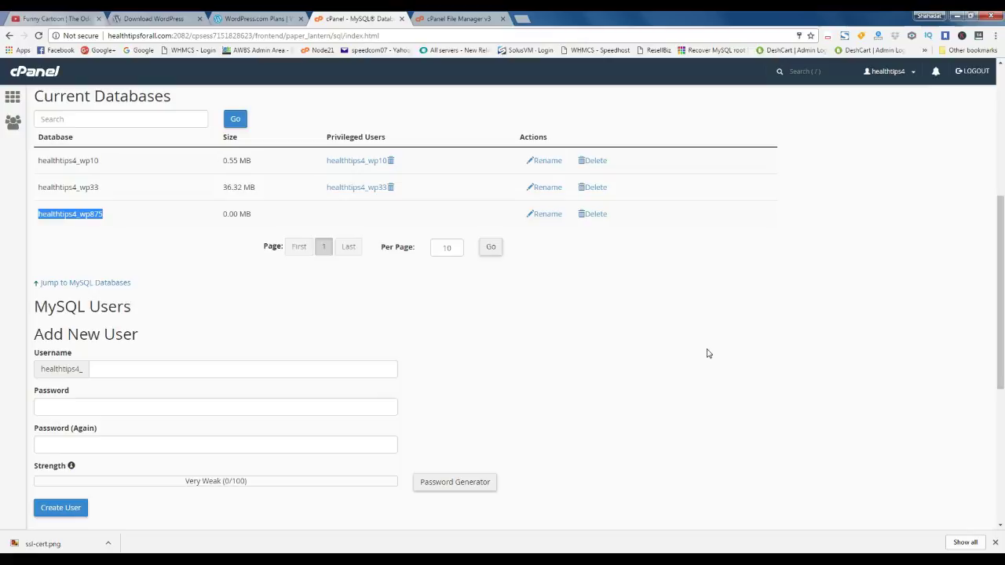
scroll(705, 353, "down", 3)
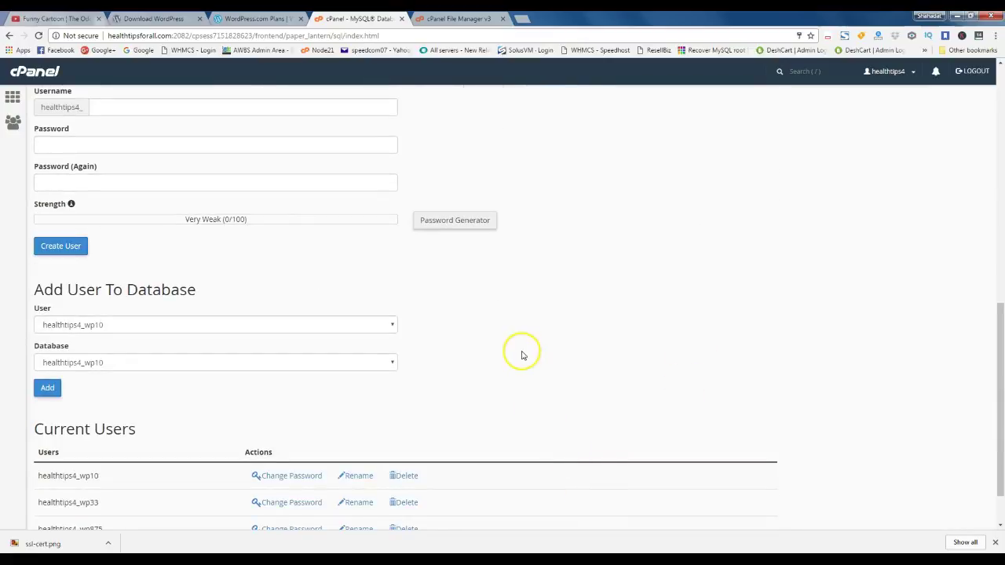
scroll(518, 368, "down", 1)
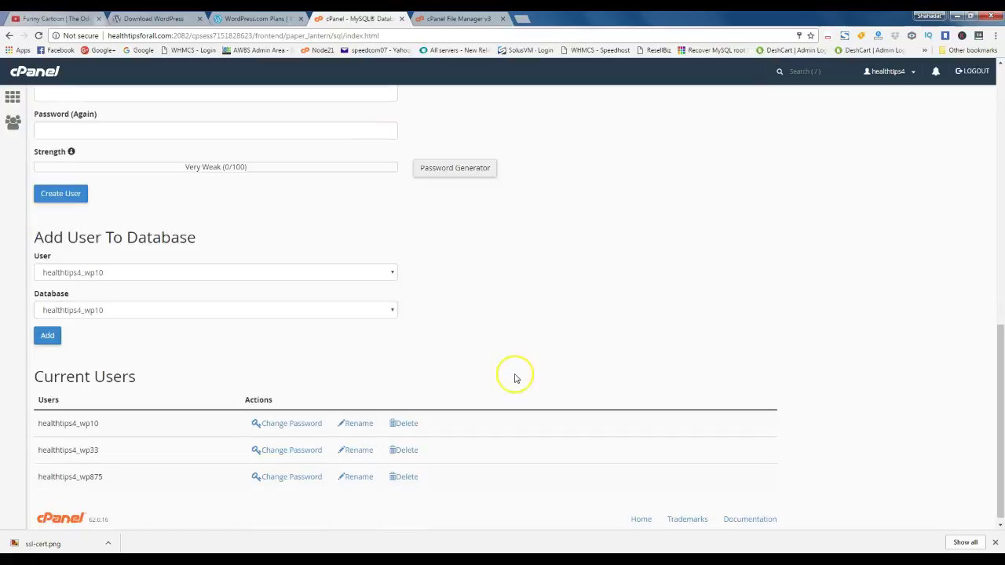
left_click(336, 273)
left_click(325, 307)
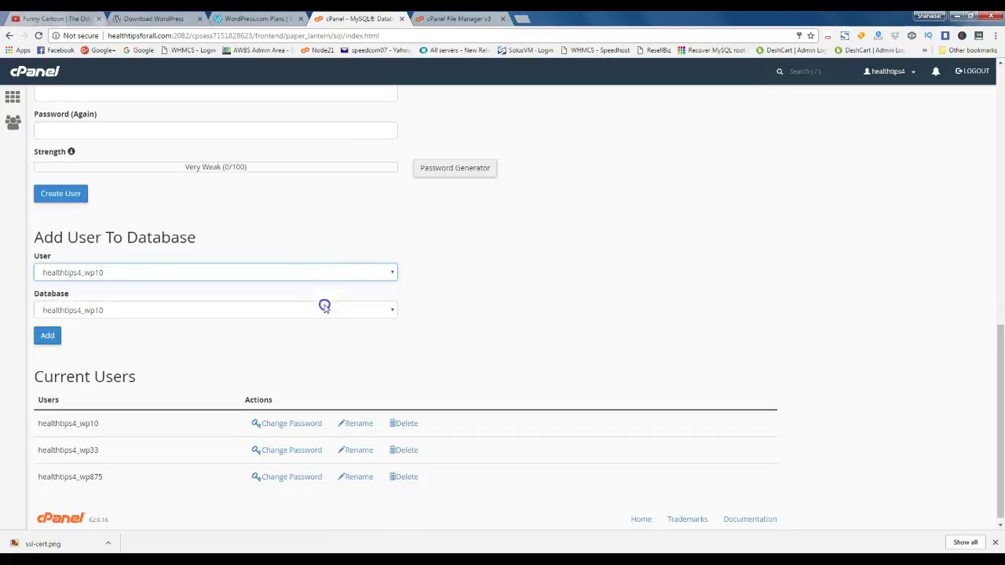
left_click(275, 312)
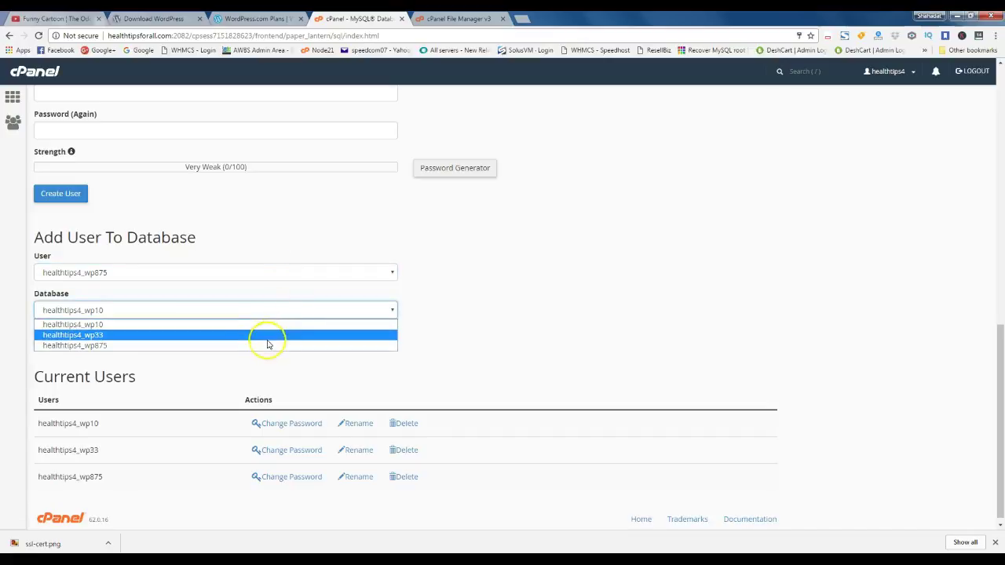
left_click(267, 345)
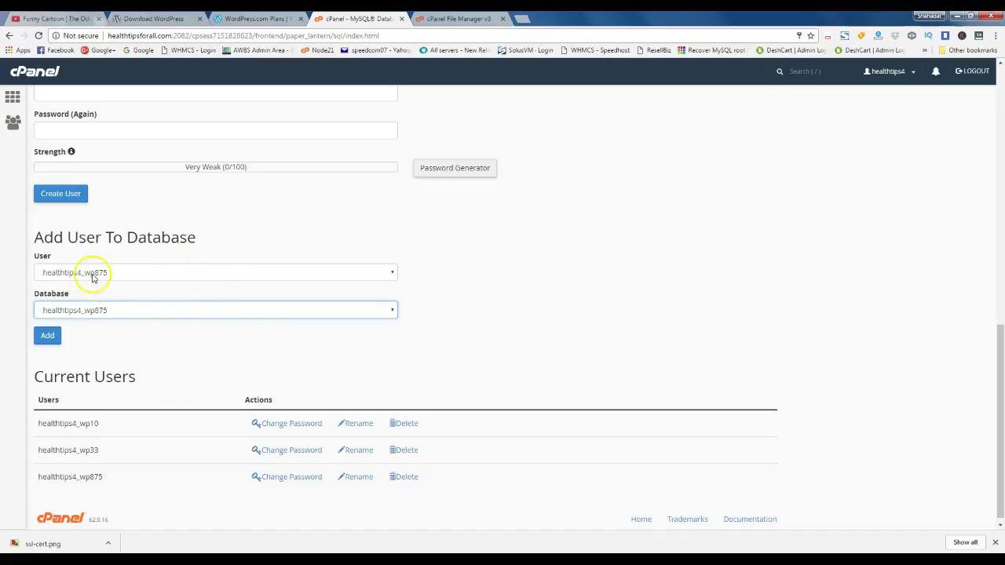
left_click(94, 313)
left_click(46, 340)
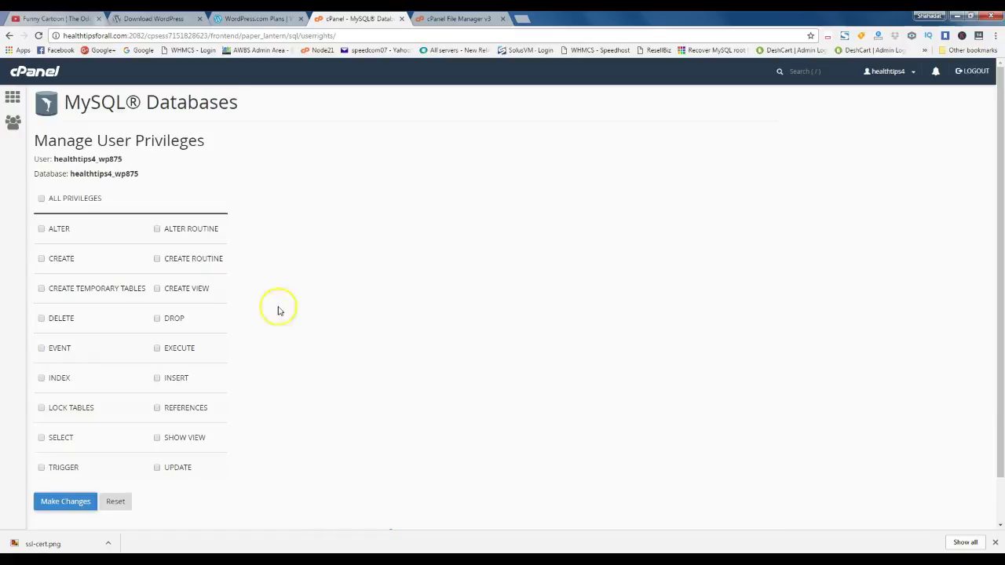
Grant ALL PRIVILEGES to the wp875 user on the wp875 database and save
left_click(41, 198)
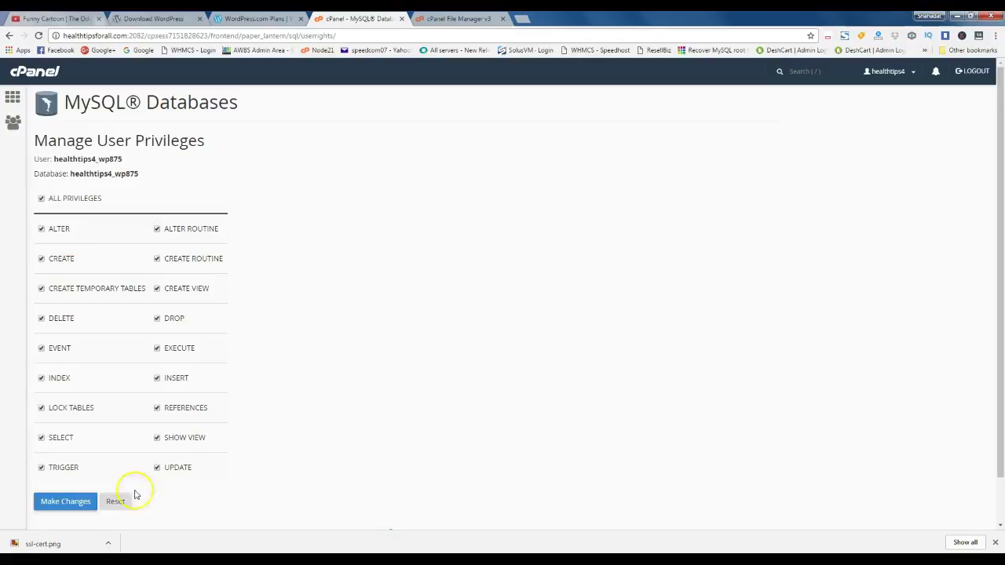
left_click(70, 503)
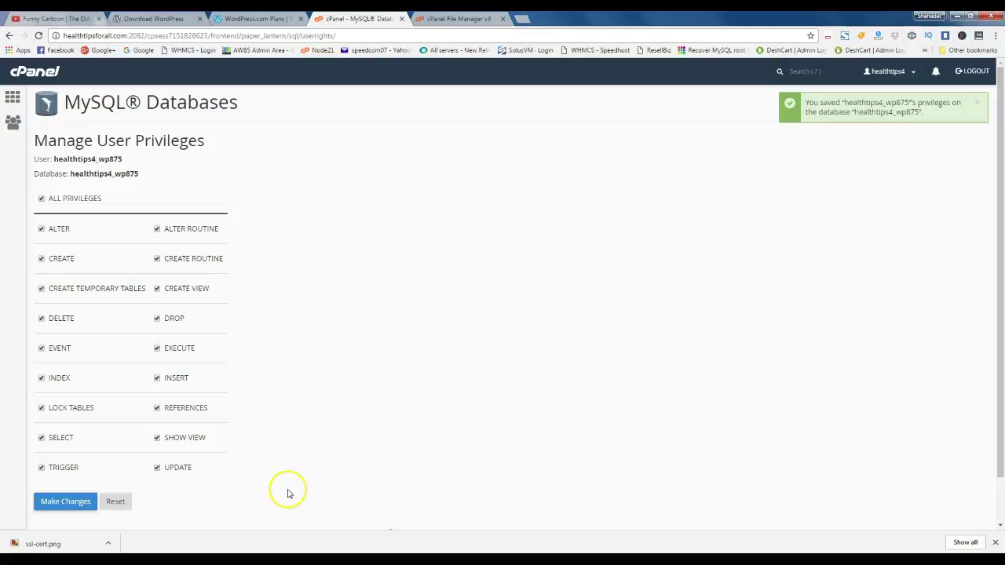
left_click(522, 22)
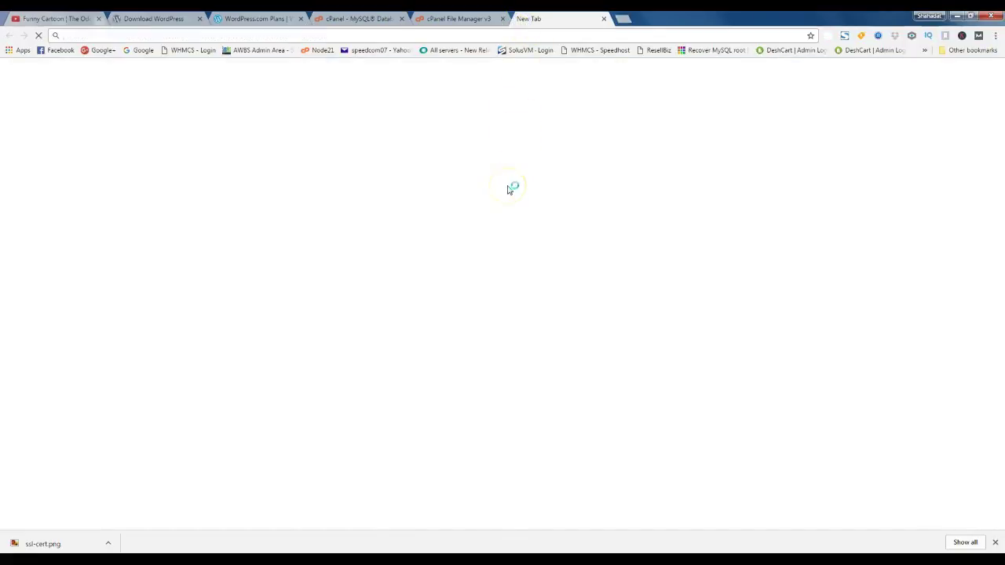
Load healthtipsforall.com/wpinstall in a new Chrome tab
type("healthtipsforall.com")
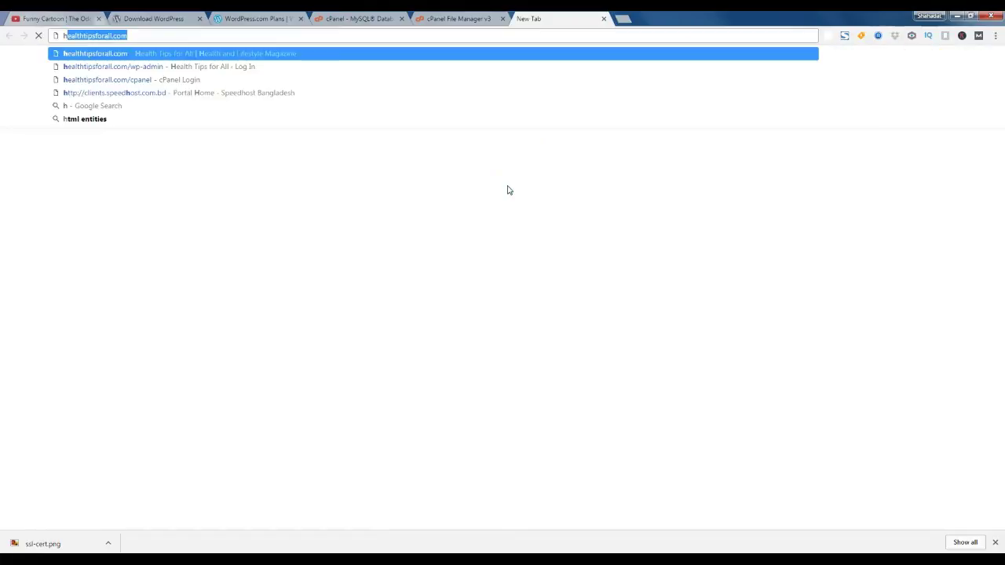
key("Right")
type("/wpin")
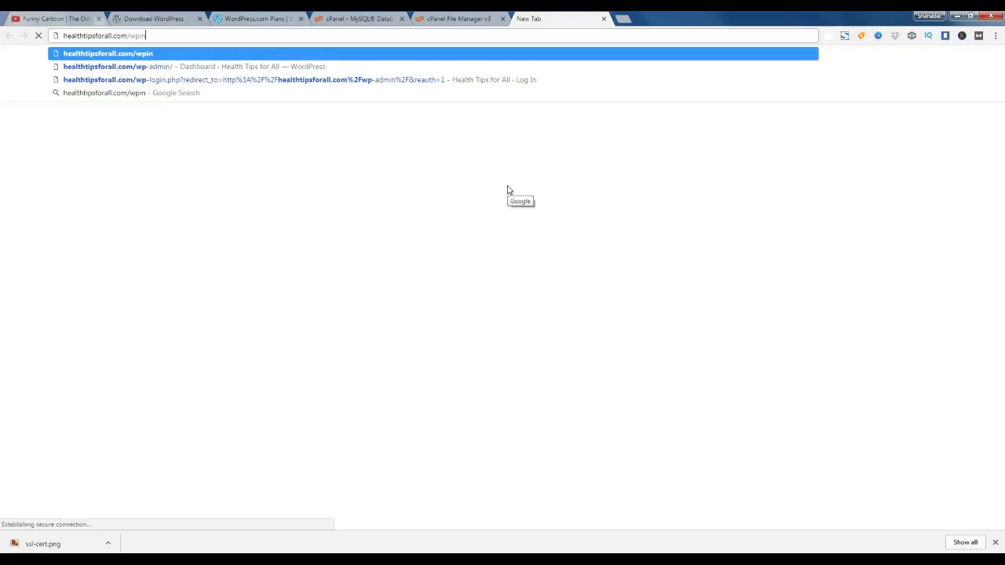
type("s")
key("BackSpace")
type("stall")
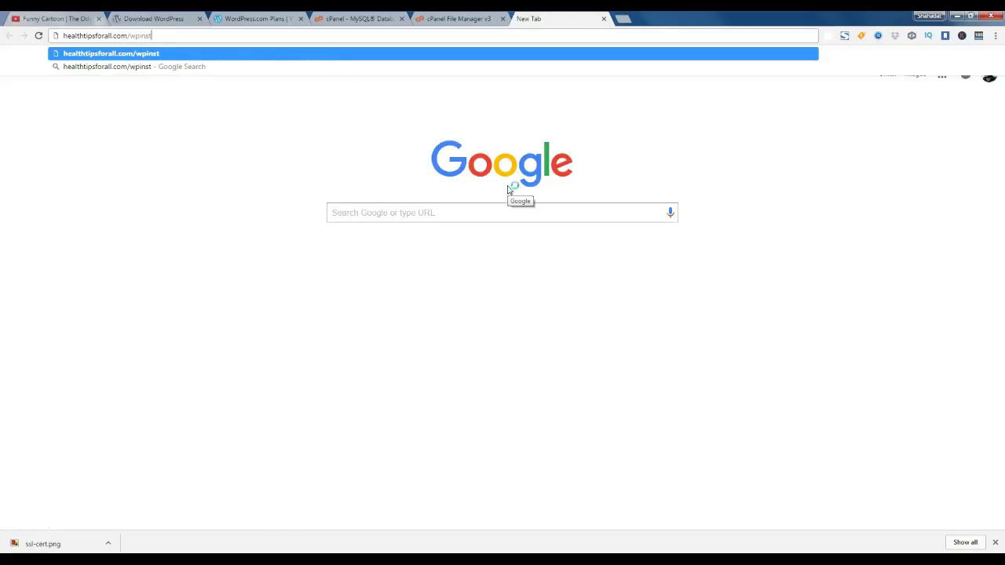
key("Return")
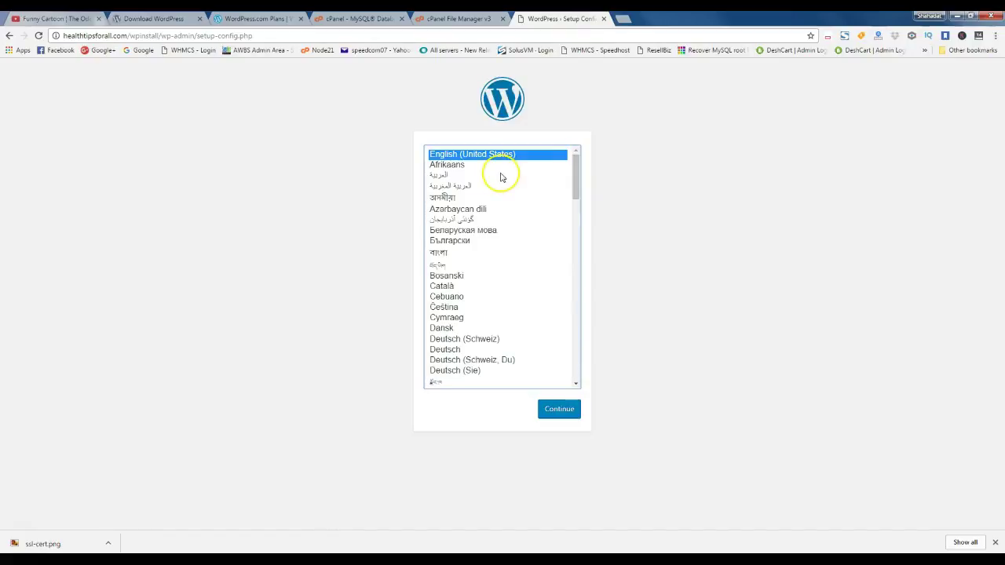
Continue the WordPress setup with English (United States) as the language
left_click(560, 410)
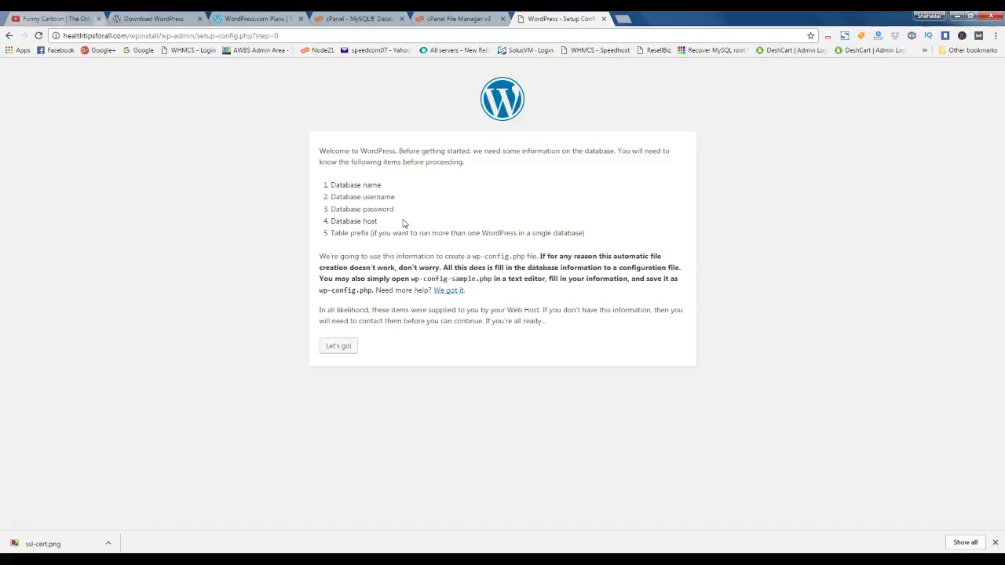
Paste the database name from wpinstall.txt into the Database Name and Username fields
left_click(338, 345)
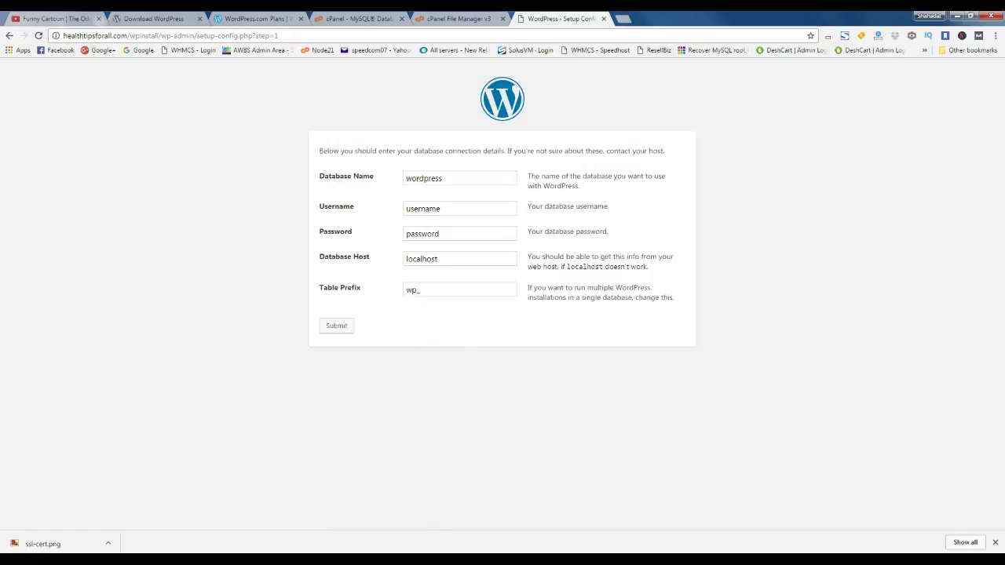
key("alt+Tab")
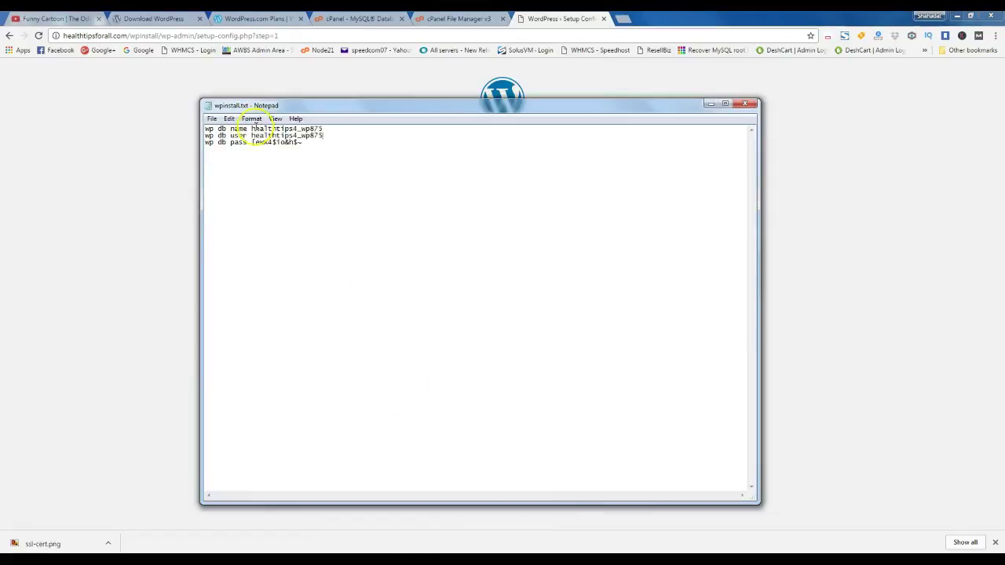
left_click_drag(251, 129, 325, 128)
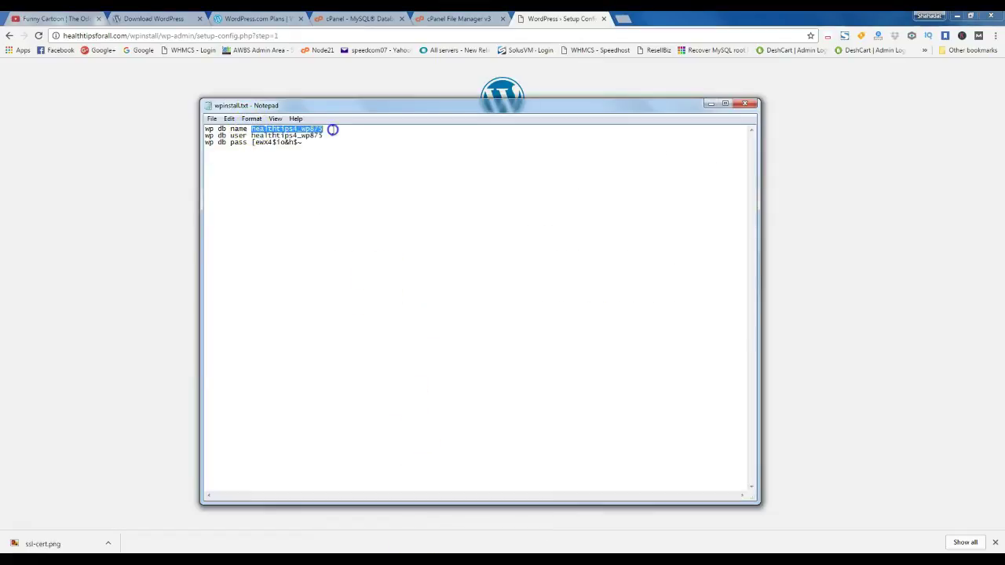
left_click(710, 104)
left_click(420, 180)
double_click(419, 180)
key("ctrl+v")
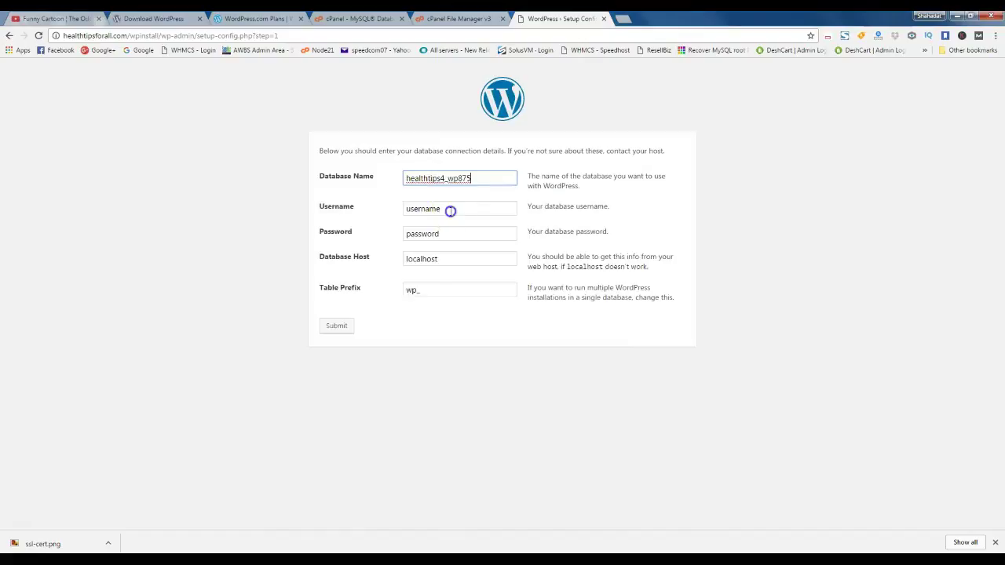
double_click(451, 210)
key("ctrl+v")
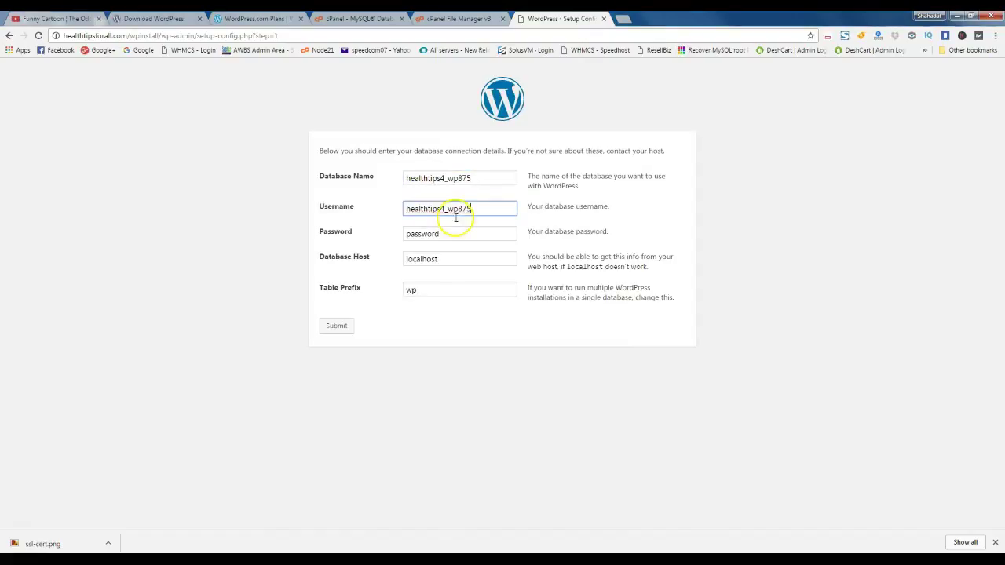
Paste the database password from the notes into the Password field
key("alt+Tab")
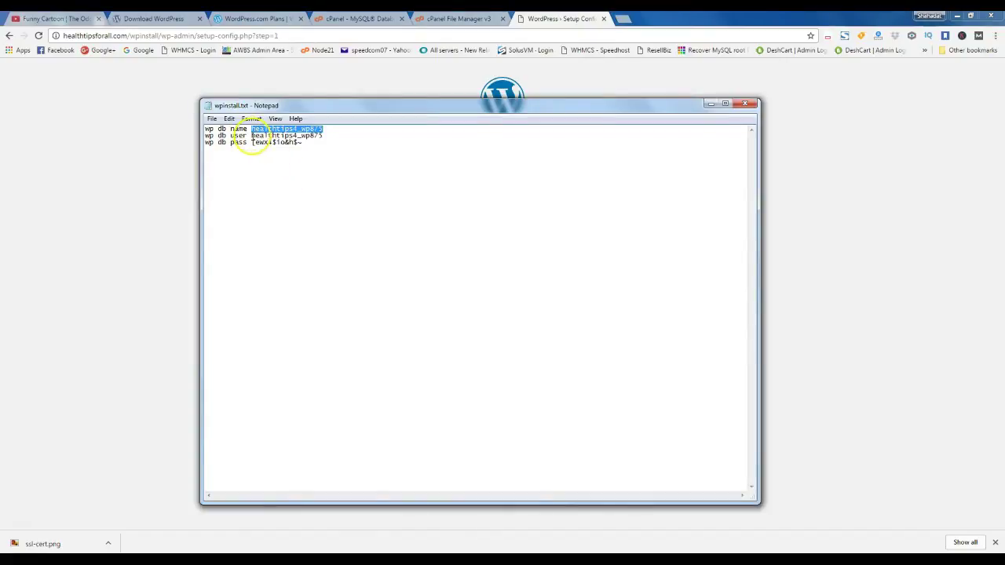
left_click_drag(251, 142, 303, 142)
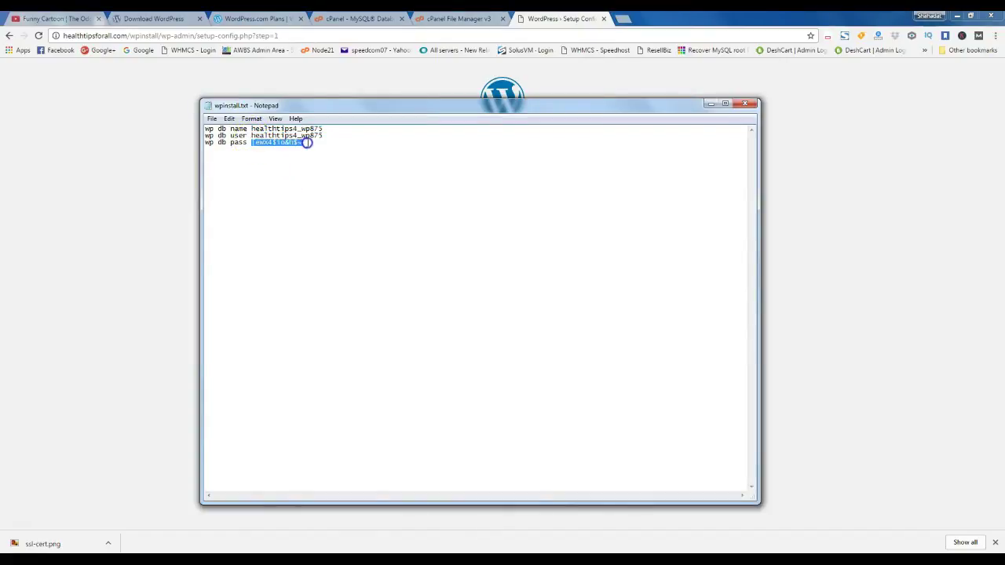
left_click(710, 104)
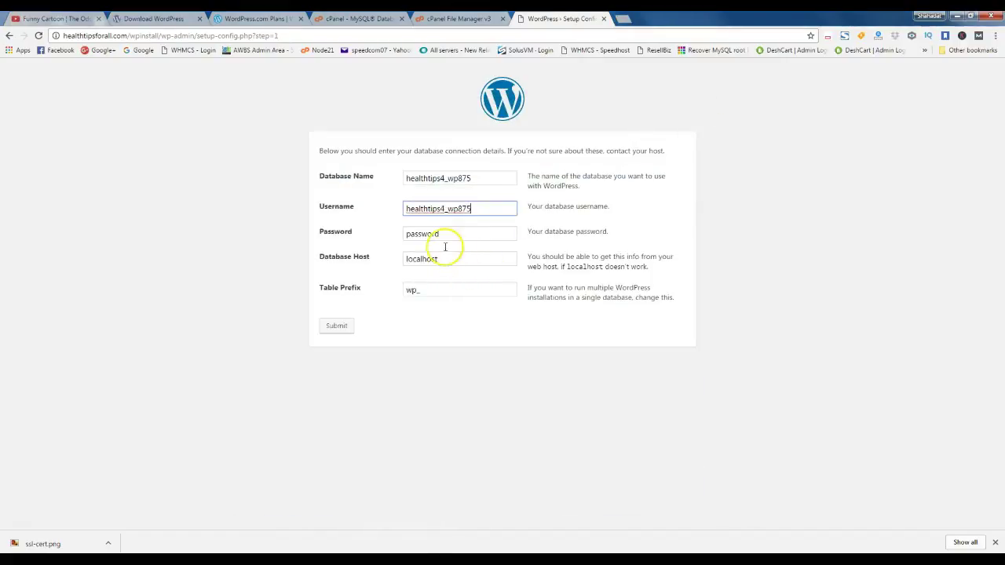
left_click(449, 235)
double_click(448, 235)
key("ctrl+v")
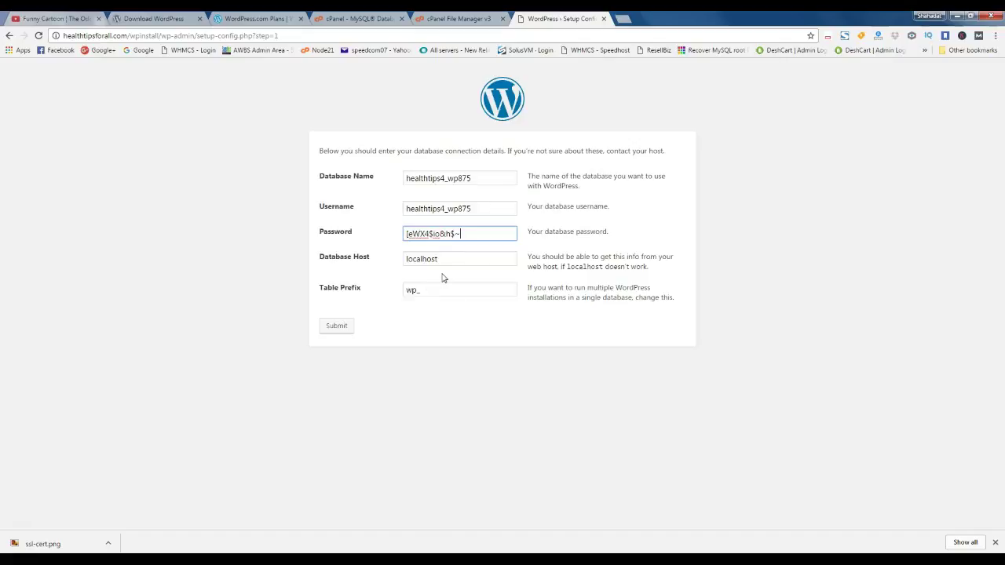
left_click(444, 280)
Submit the database details and run the WordPress install
left_click(336, 327)
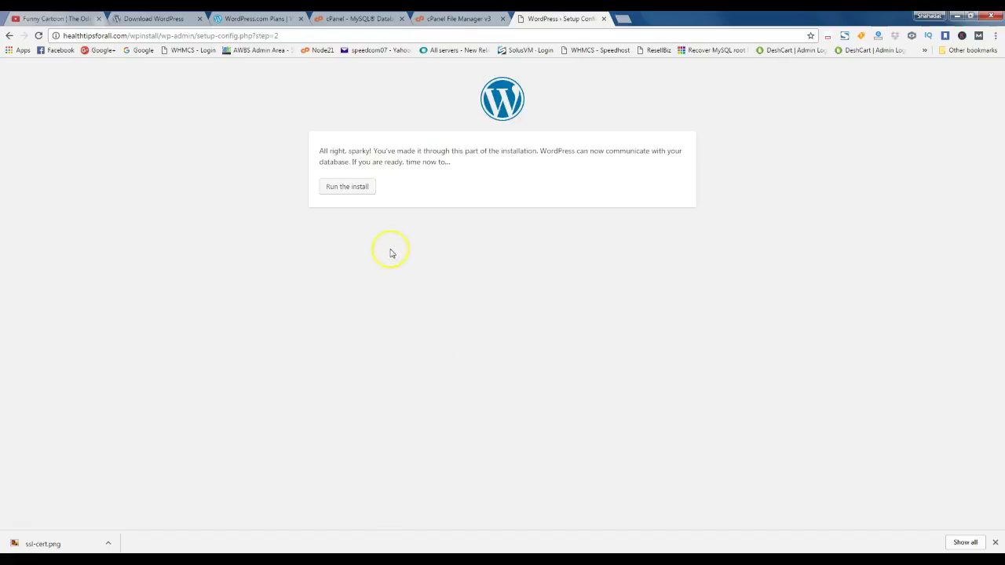
left_click(347, 192)
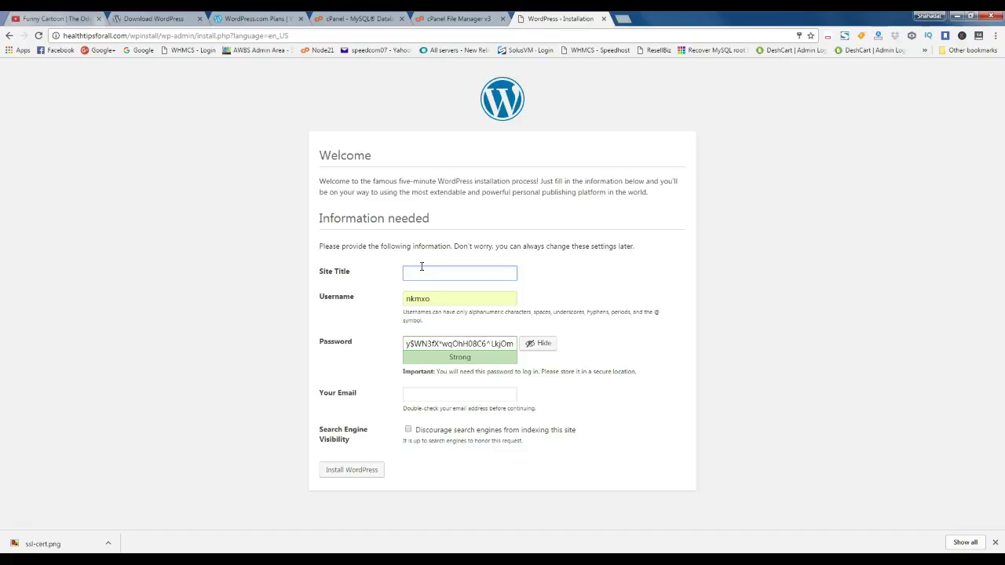
Enter site title 'wp test installation' and username 'admin'
type("wp test installation")
left_click(434, 301)
double_click(432, 299)
type("a")
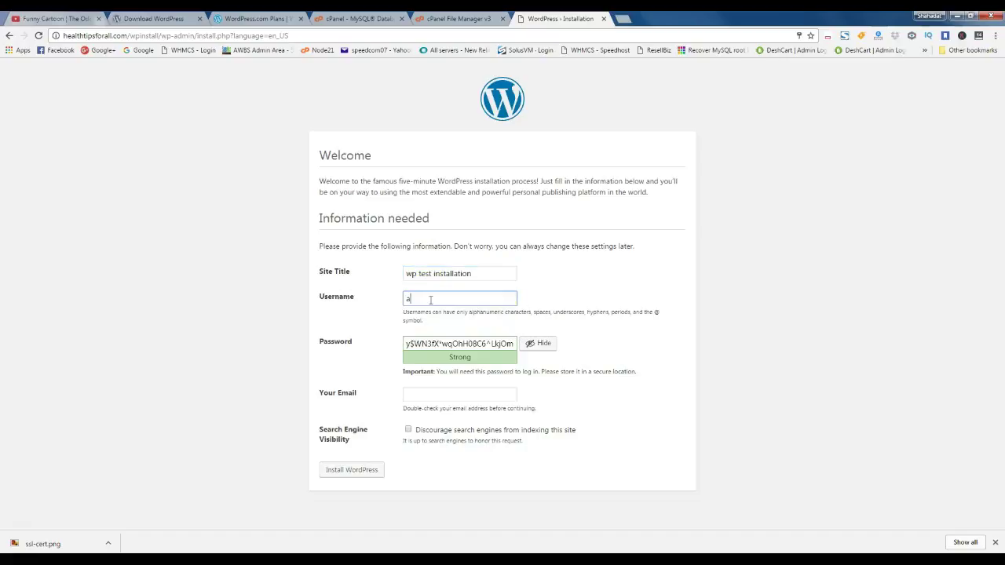
type("dmin")
left_click(554, 282)
left_click(460, 298)
Save the generated admin password in the notes and enter the admin email address
triple_click(496, 345)
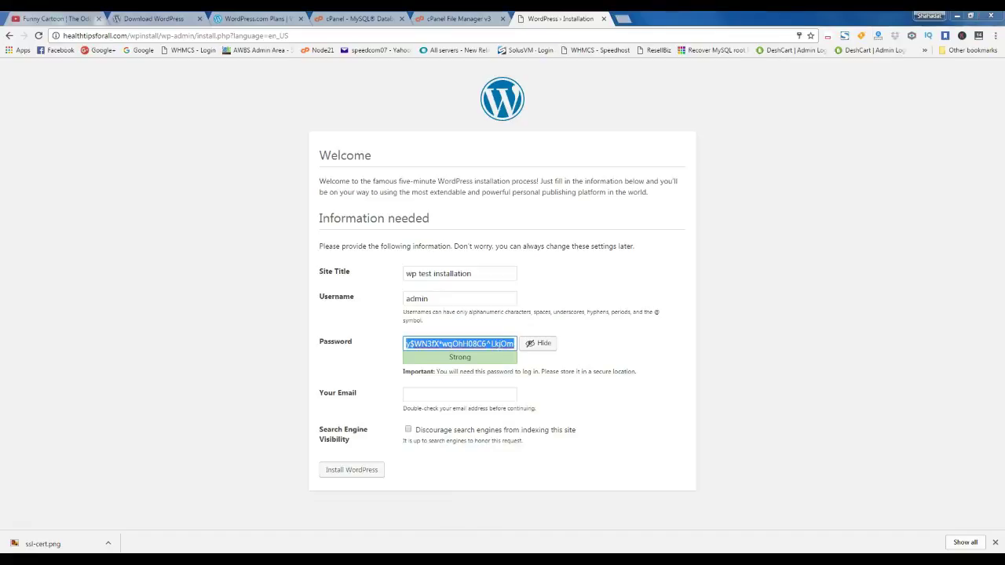
left_click(415, 560)
left_click(358, 145)
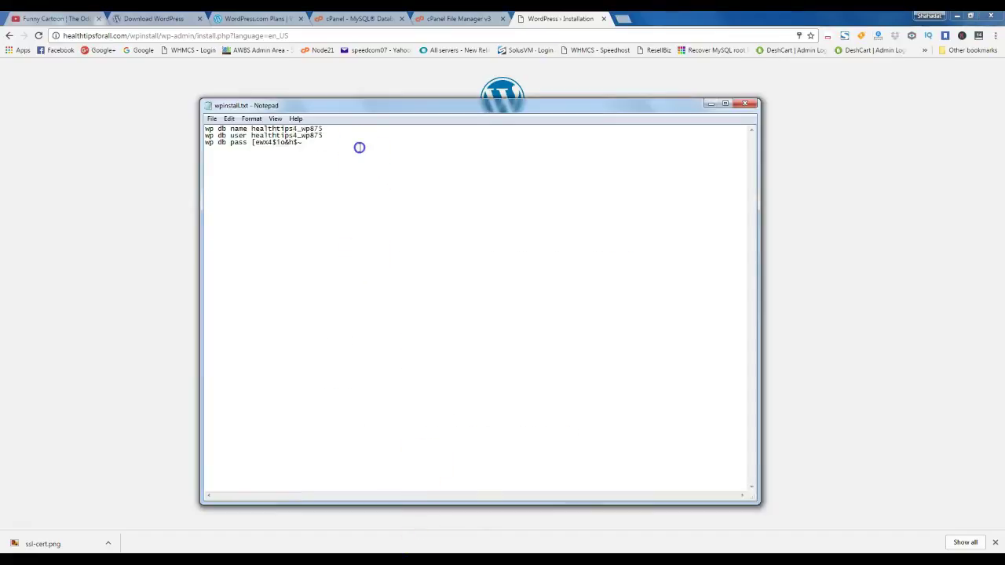
key("Return")
key("Return")
type("w")
type("p user adm")
type("in ")
type("w")
type("p pass")
key("ctrl+v")
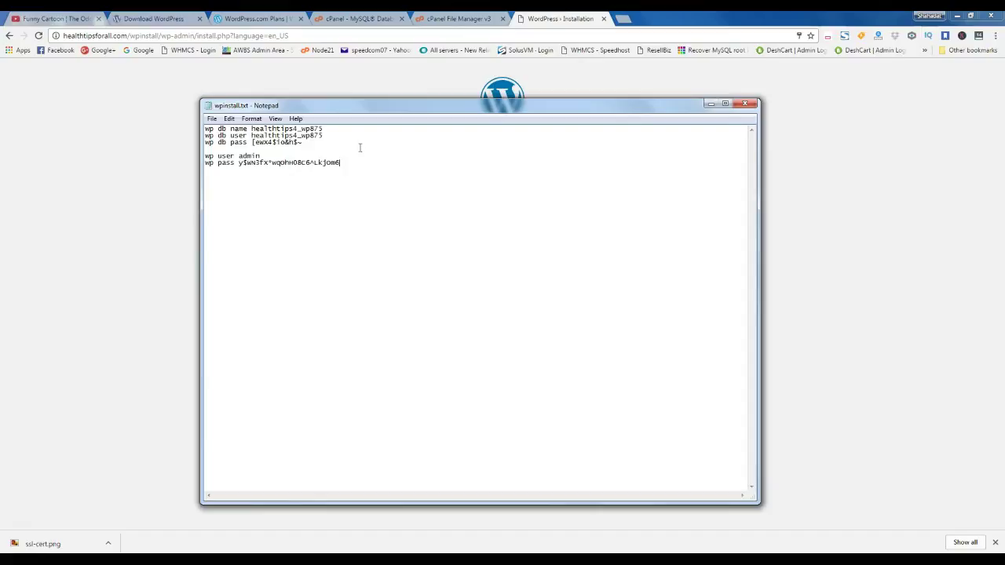
left_click(711, 103)
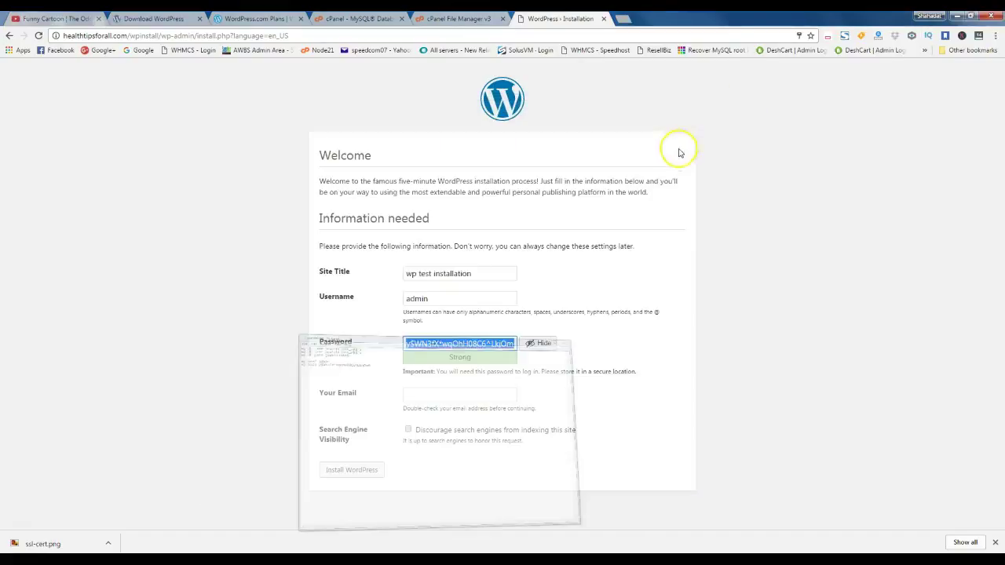
left_click(481, 392)
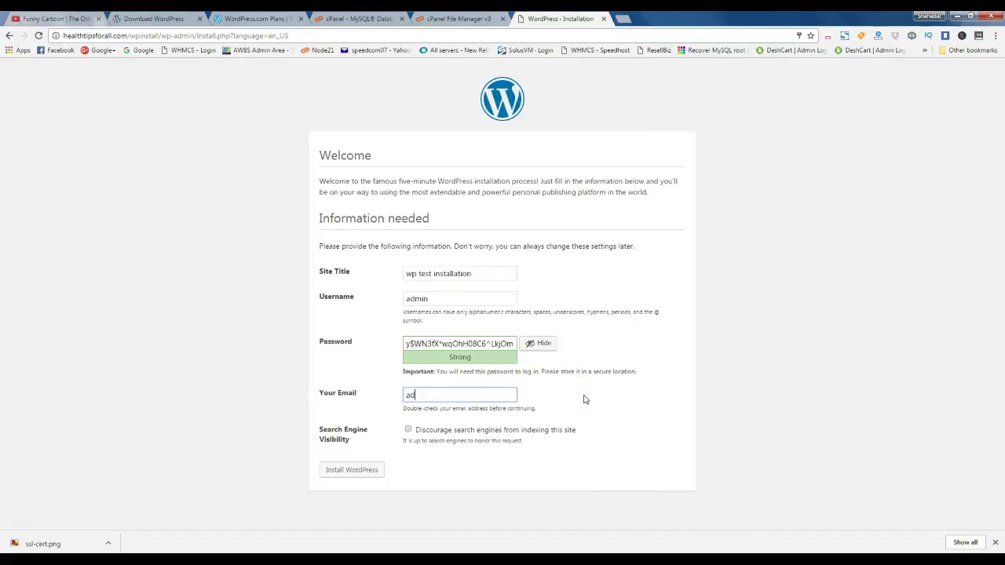
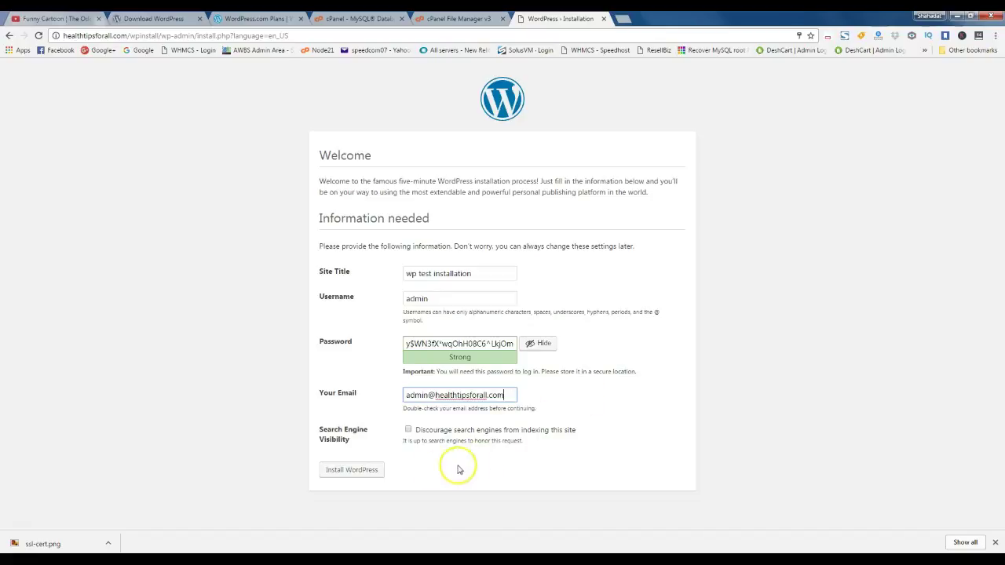
Install WordPress and paste the saved admin password into the login Password field
left_click(352, 471)
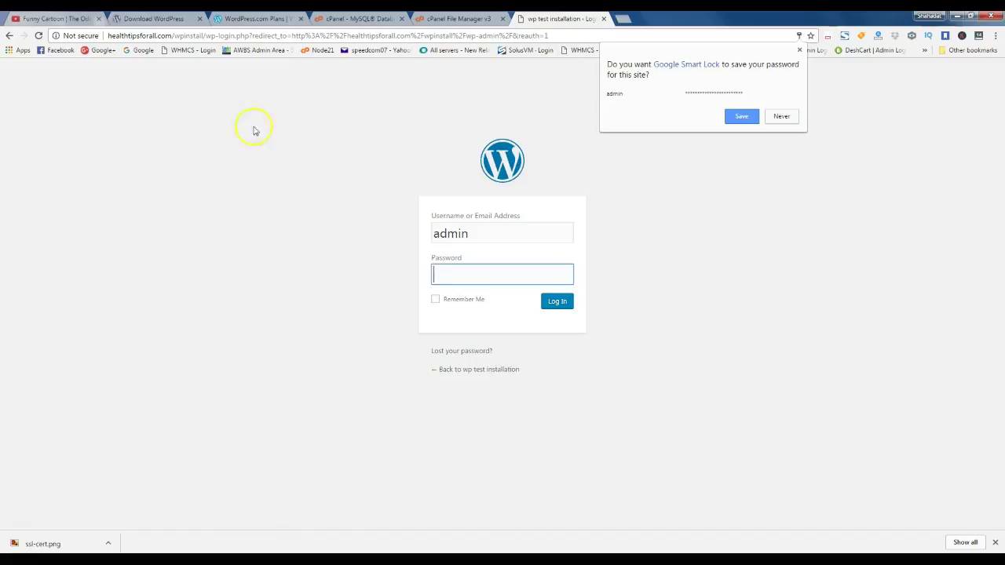
left_click(255, 160)
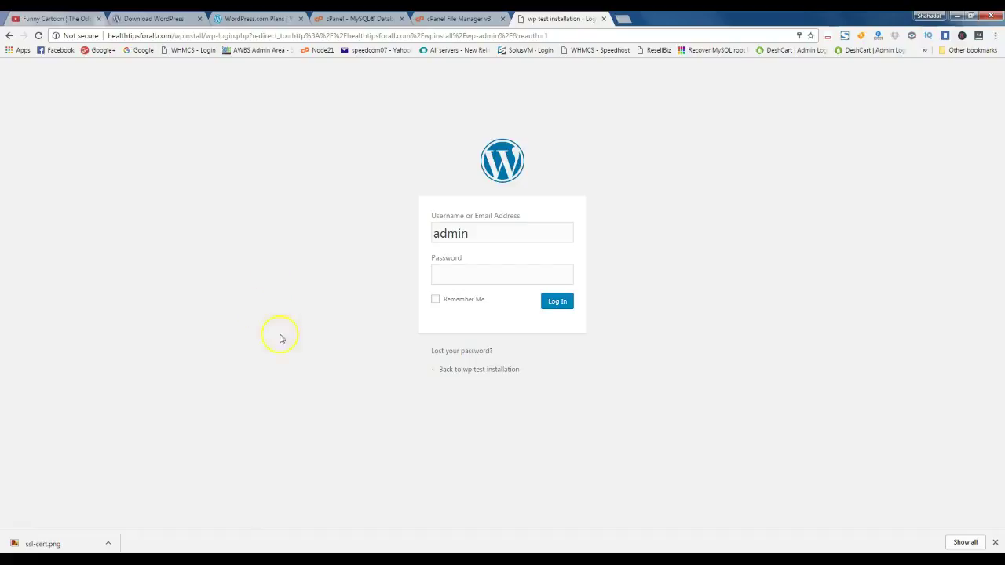
left_click(397, 558)
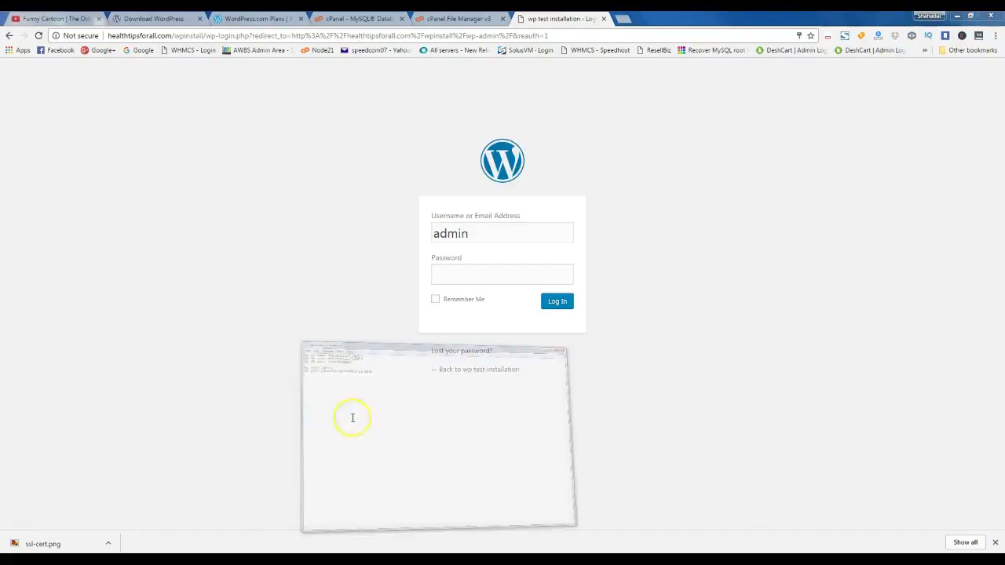
left_click_drag(240, 163, 343, 161)
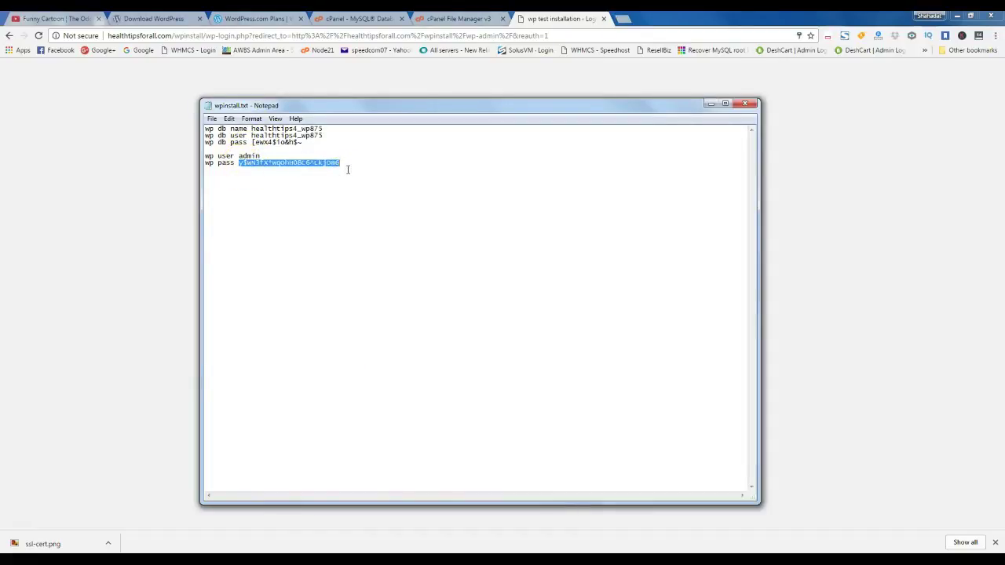
left_click(710, 105)
left_click(487, 274)
key("ctrl+v")
left_click(650, 248)
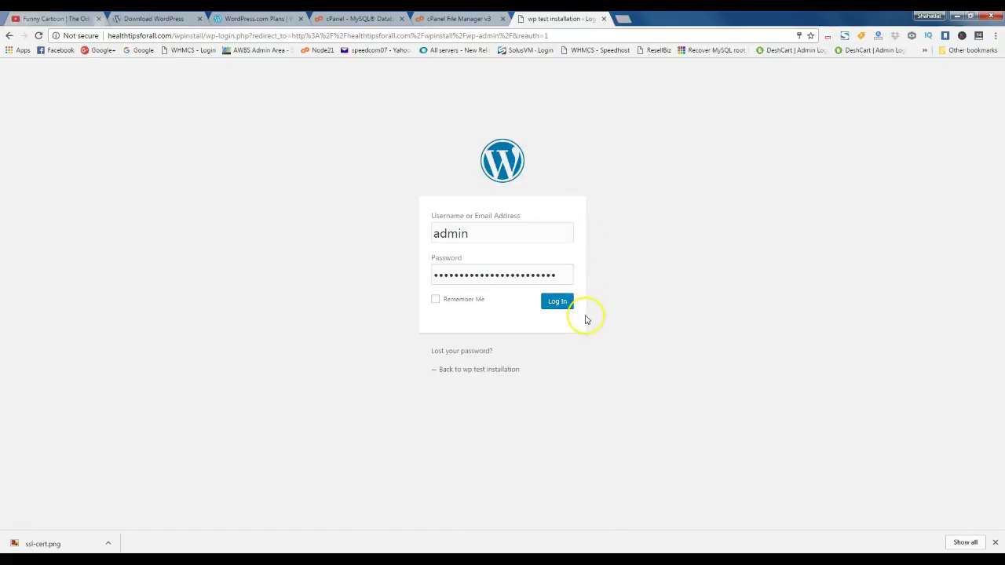
Log in as admin and dismiss the save-password bubble on the Dashboard
left_click(560, 307)
left_click(649, 305)
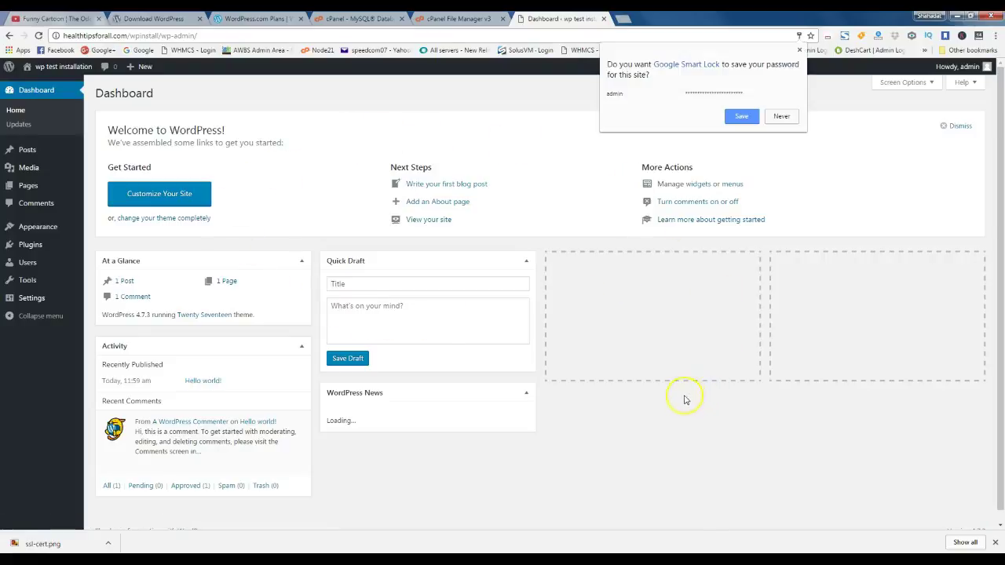
left_click(680, 426)
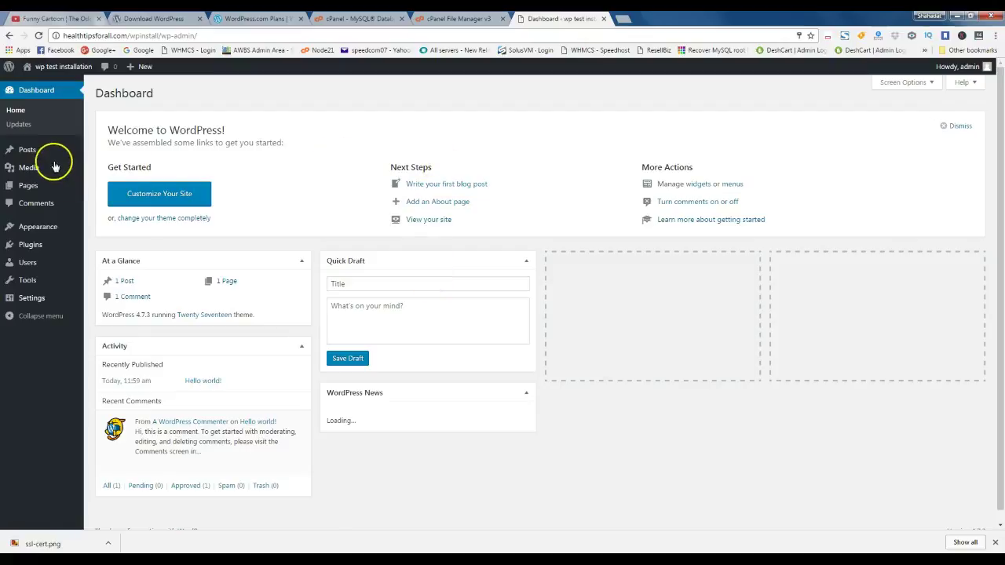
mouse_move(55, 160)
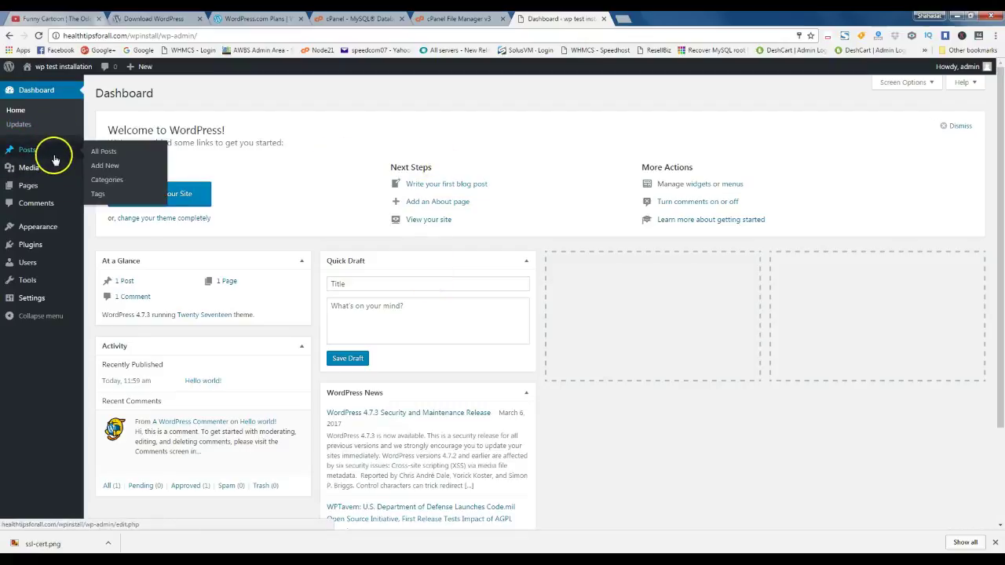